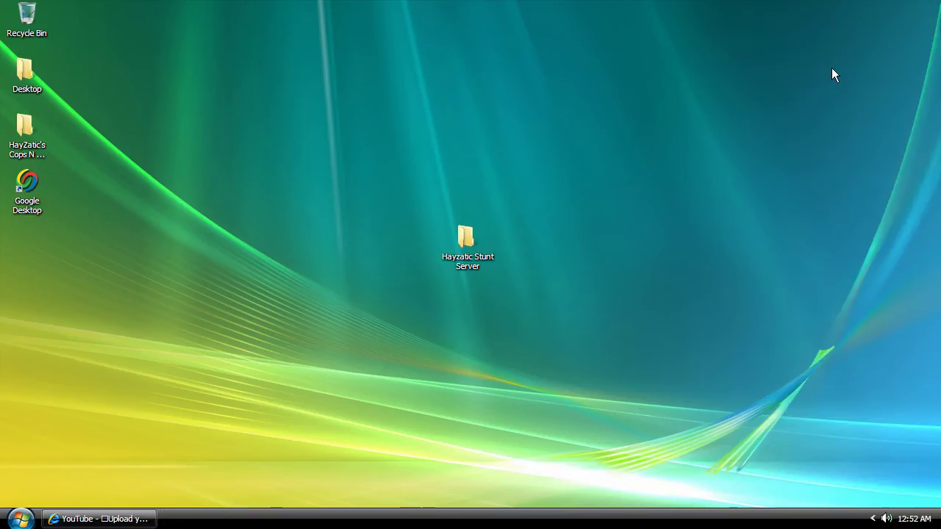
- Launch the map editor from its shortcut in the Desktop folder's New GTA Server subfolder, close the folder window and start the map view
double_click(26, 73)
scroll(546, 318, "down", 4)
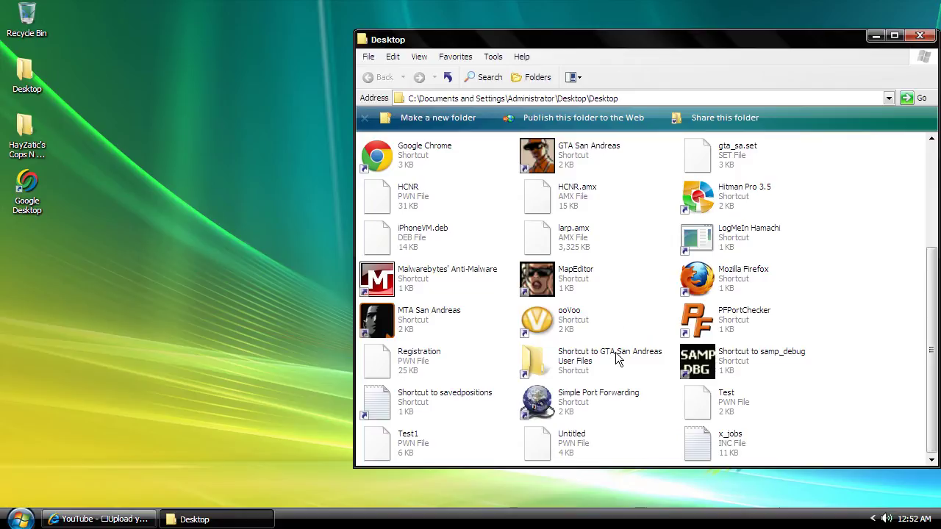
scroll(618, 356, "up", 4)
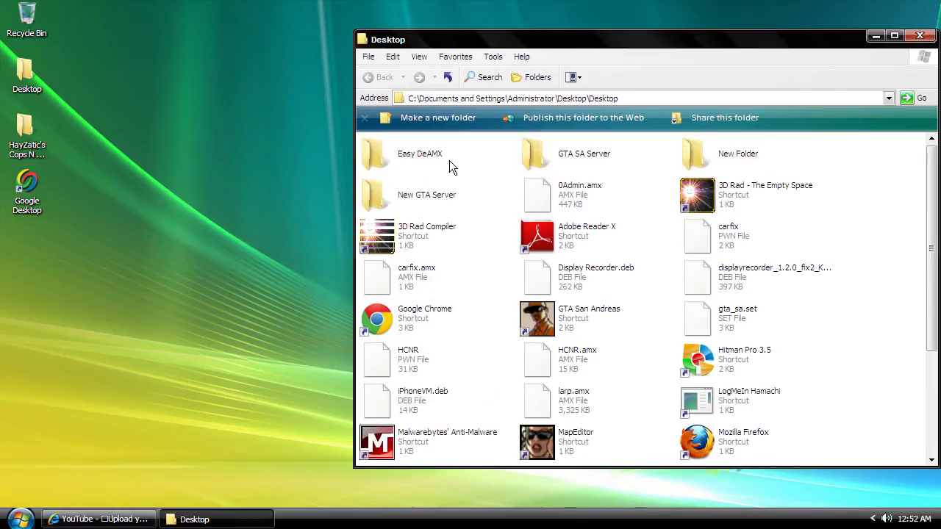
double_click(417, 203)
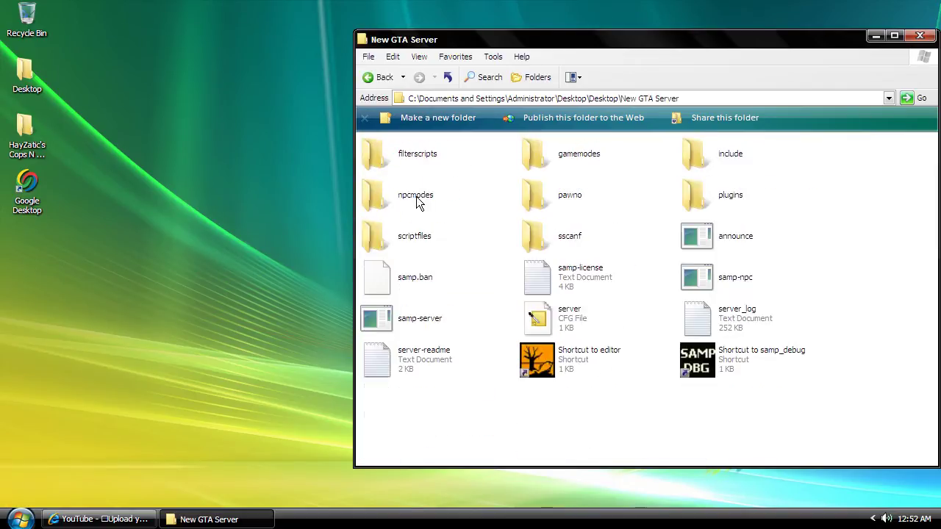
left_click(598, 375)
double_click(598, 375)
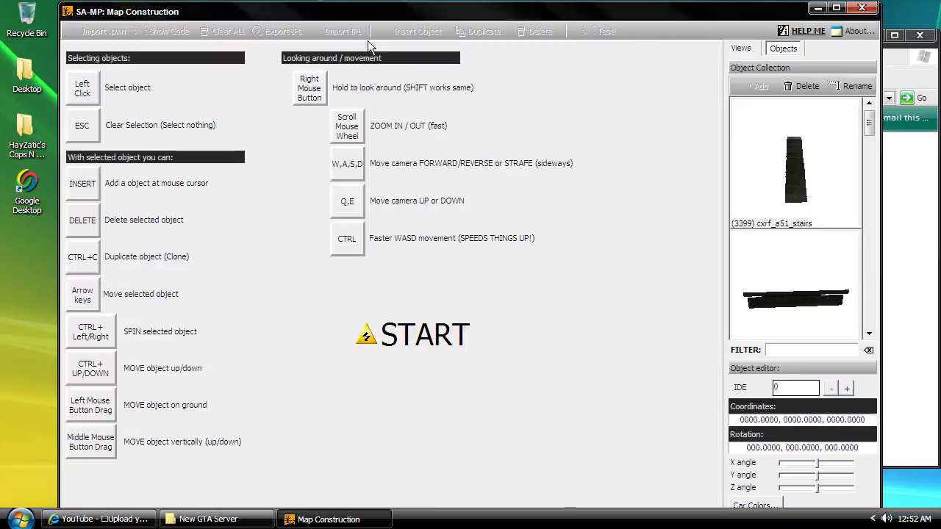
left_click(918, 34)
left_click(446, 329)
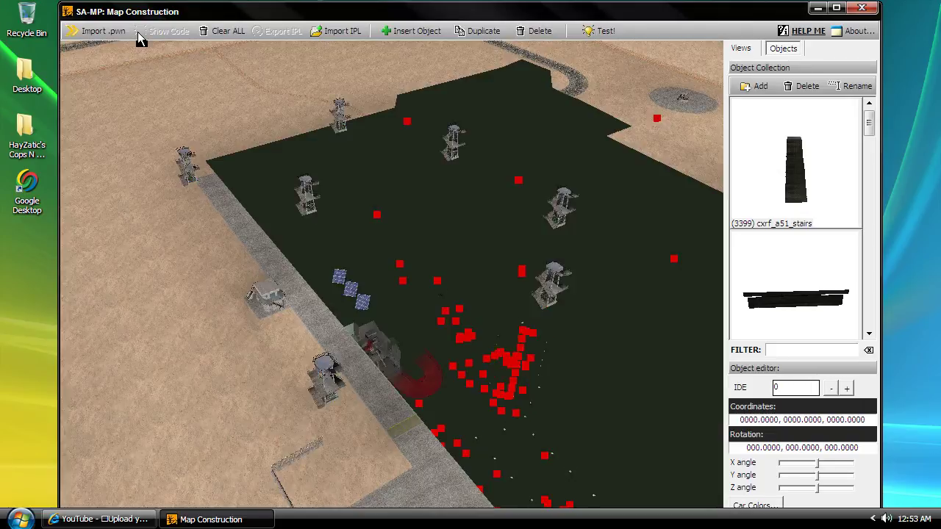
- Survey the map from the desert across the city to the fenced industrial site beside the coastal hills
left_click_drag(413, 169, 196, 233)
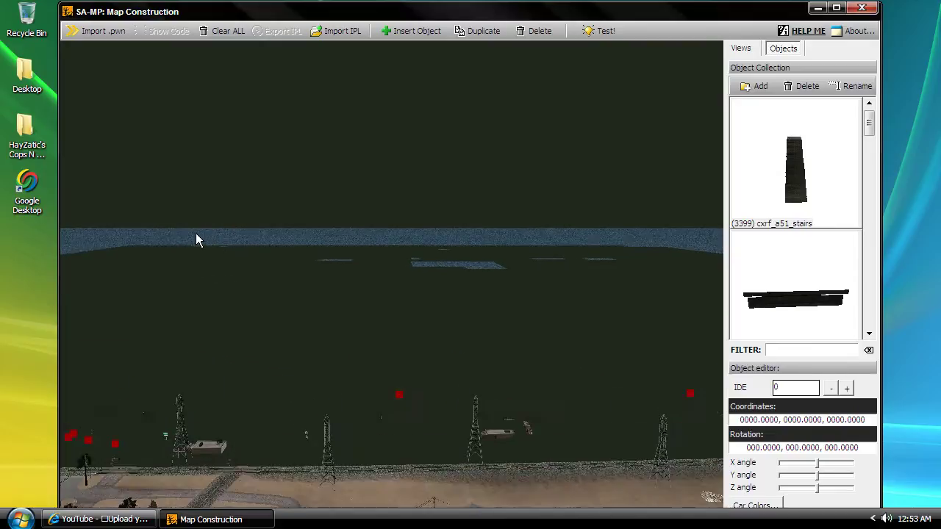
scroll(195, 233, "up", 6)
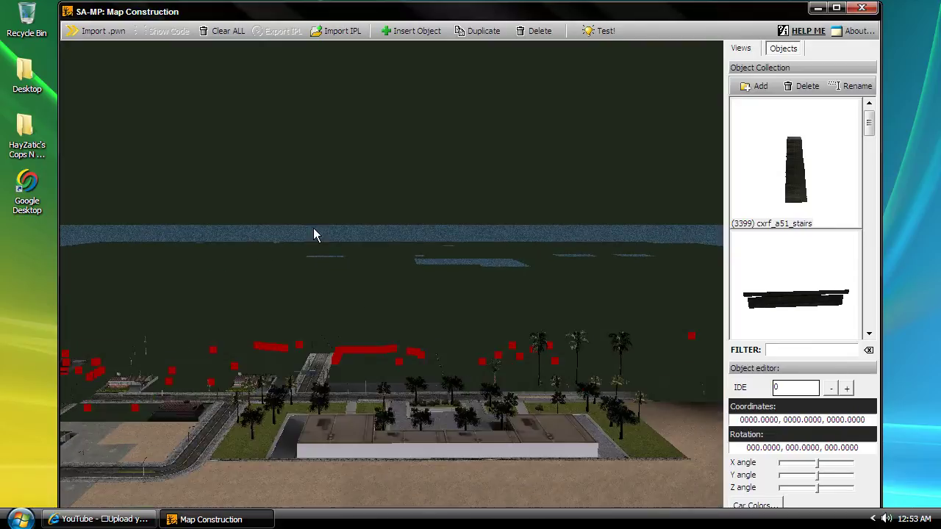
scroll(313, 228, "up", 3)
left_click_drag(397, 228, 411, 238)
scroll(402, 236, "up", 1)
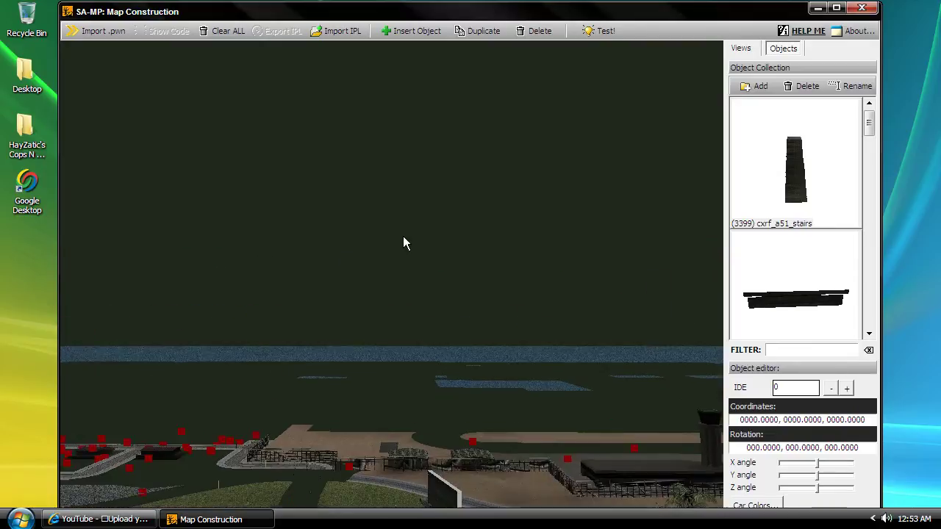
scroll(403, 236, "up", 3)
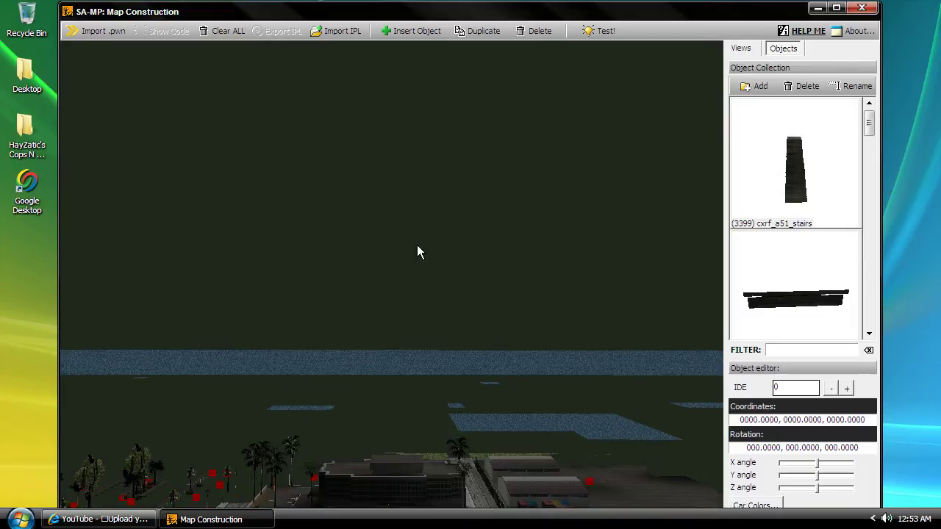
scroll(417, 245, "up", 2)
left_click_drag(416, 245, 413, 224)
scroll(414, 243, "up", 3)
scroll(415, 242, "up", 3)
scroll(413, 224, "up", 2)
scroll(413, 224, "up", 4)
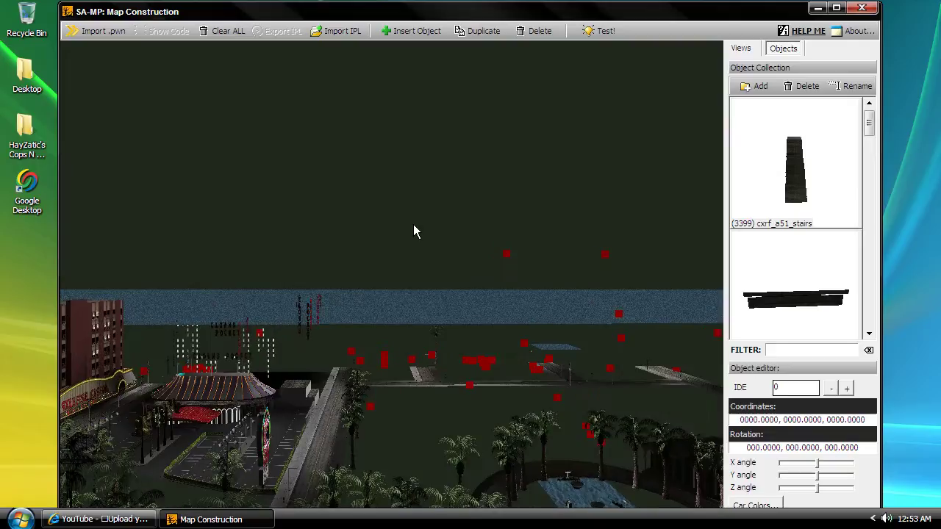
scroll(413, 225, "up", 4)
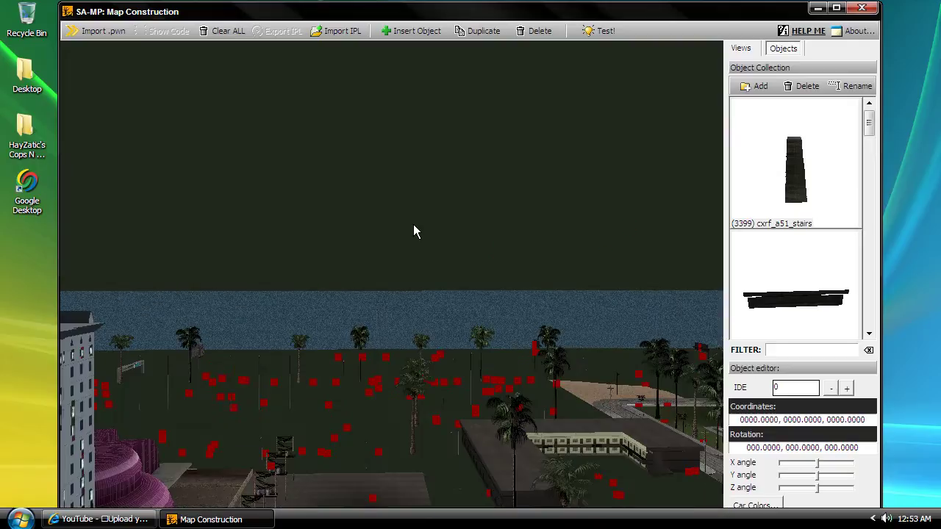
scroll(413, 224, "up", 4)
left_click_drag(412, 224, 345, 209)
scroll(413, 225, "up", 3)
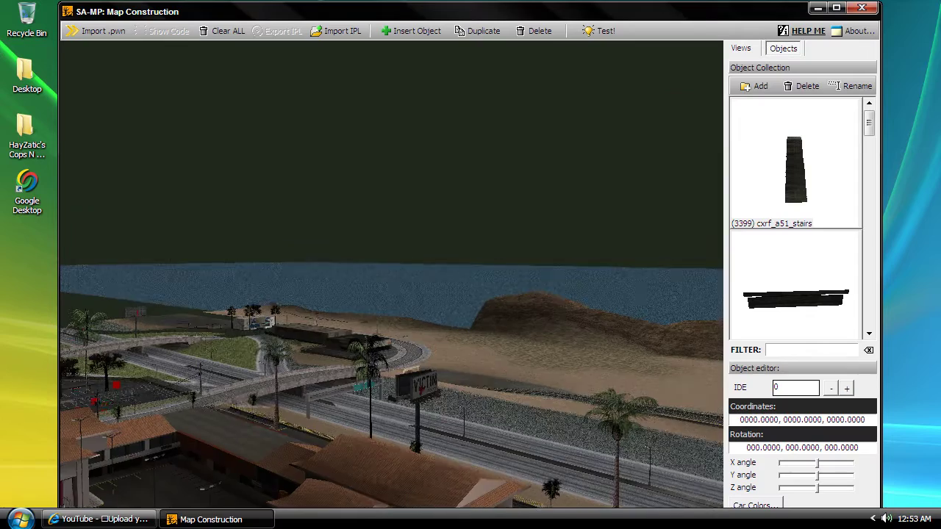
scroll(414, 225, "up", 5)
left_click_drag(414, 224, 386, 217)
scroll(386, 217, "up", 5)
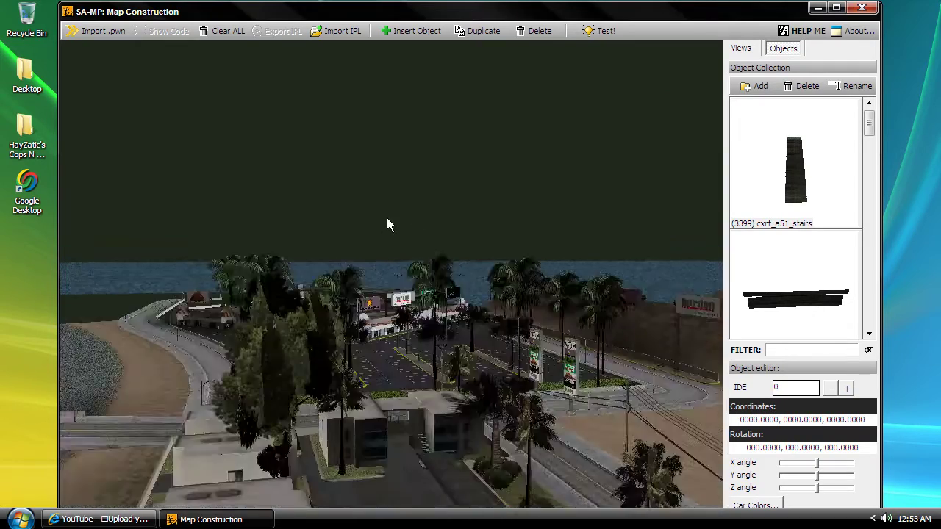
scroll(386, 218, "up", 3)
left_click_drag(387, 273, 337, 224)
scroll(381, 225, "up", 5)
scroll(382, 226, "up", 3)
scroll(349, 230, "up", 4)
scroll(346, 247, "up", 3)
scroll(342, 246, "down", 5)
scroll(337, 224, "up", 1)
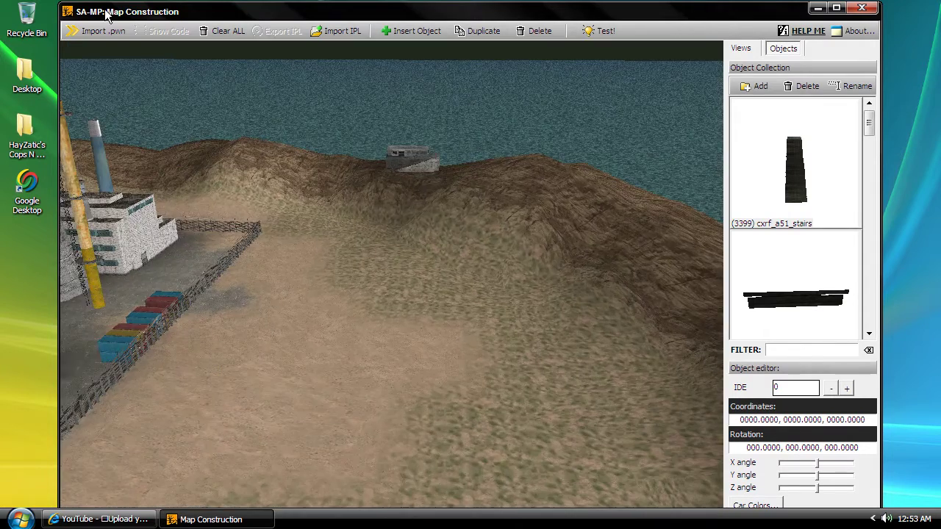
- Import the first .pwn script from the gamemodes folder of Hayzatic Stunt Server on the desktop
left_click(123, 32)
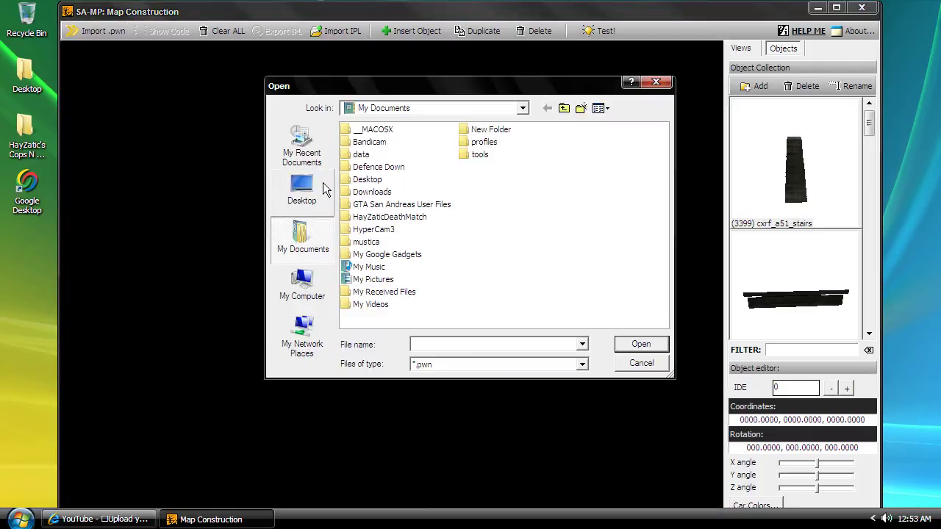
left_click(308, 188)
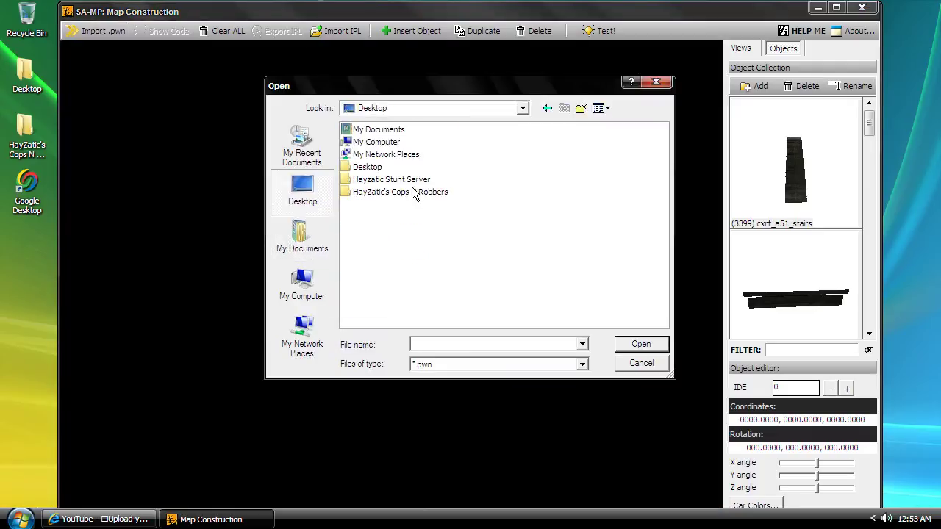
double_click(397, 179)
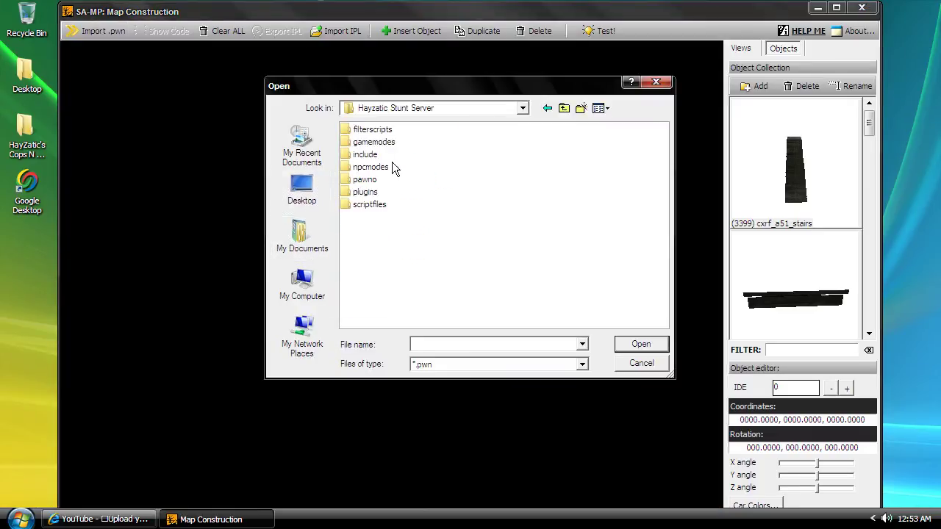
double_click(387, 145)
double_click(357, 132)
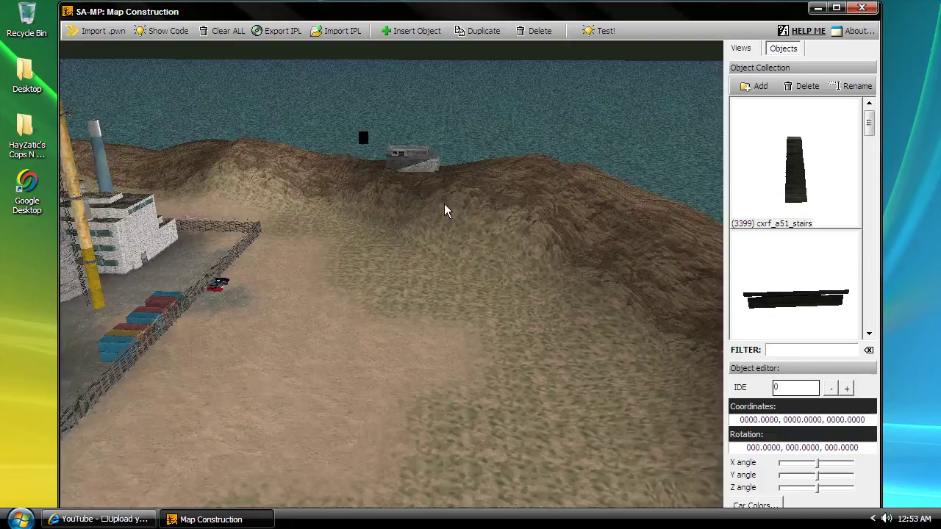
- Examine the imported cars parked along the industrial site's fence up close and from a distance
scroll(235, 277, "up", 5)
left_click_drag(237, 275, 420, 306)
scroll(420, 232, "up", 4)
scroll(420, 308, "down", 3)
scroll(421, 307, "up", 3)
scroll(417, 306, "up", 2)
scroll(417, 306, "down", 2)
scroll(417, 306, "up", 1)
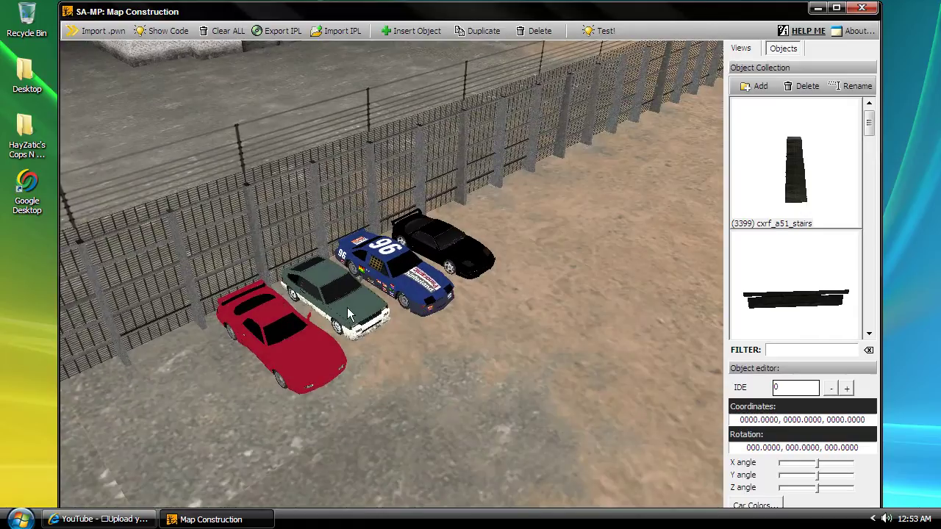
left_click_drag(506, 235, 483, 259)
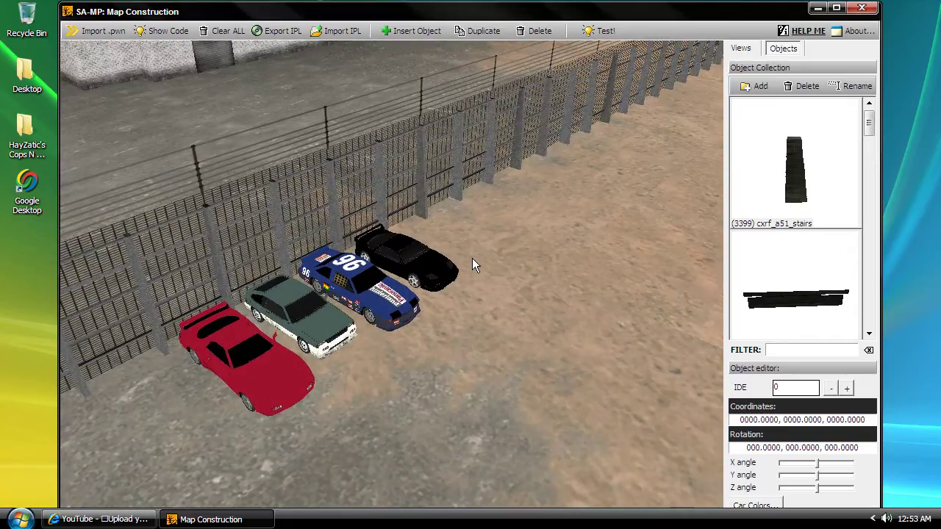
scroll(471, 258, "up", 2)
scroll(472, 258, "down", 1)
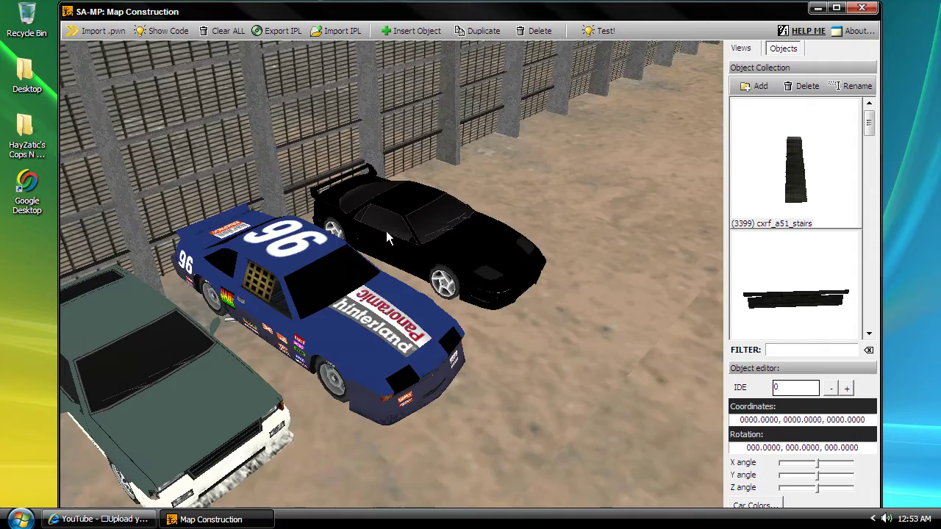
scroll(386, 230, "down", 3)
middle_click_drag(383, 224, 389, 235)
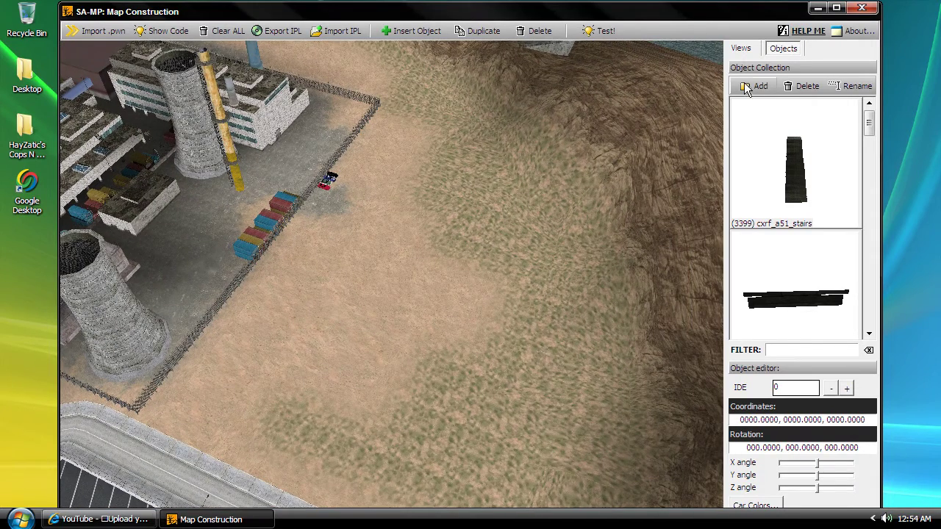
- Switch to Internet Explorer and search Google for "Object ID" in a new tab, dismissing the Find bar
left_click(99, 518)
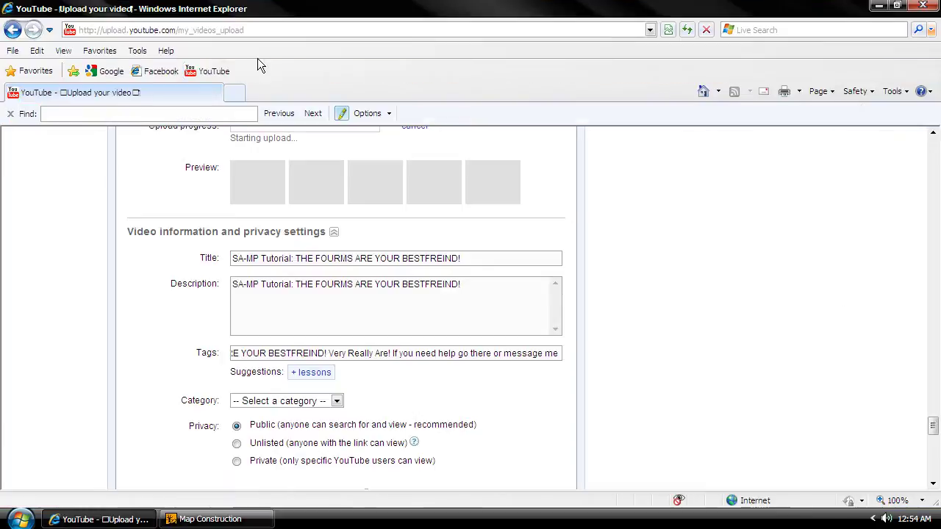
left_click(232, 94)
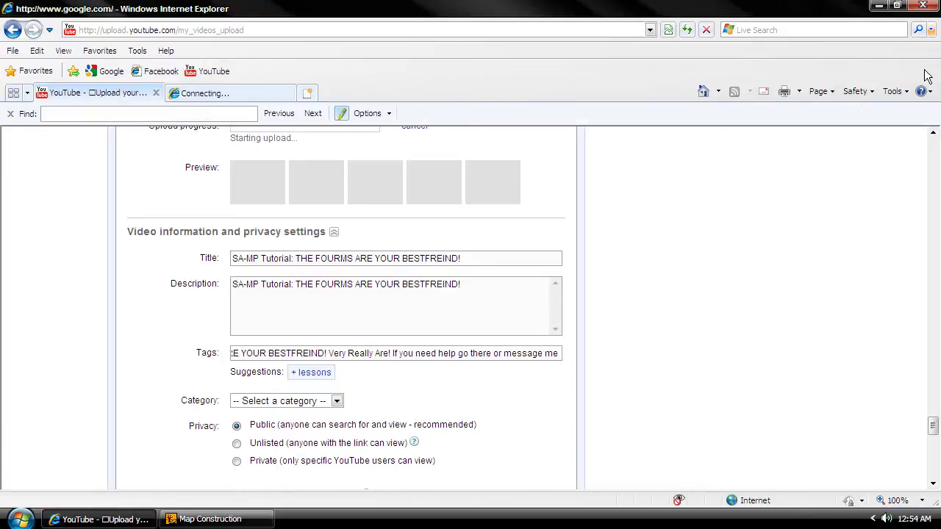
left_click(10, 114)
left_click(224, 309)
type("O")
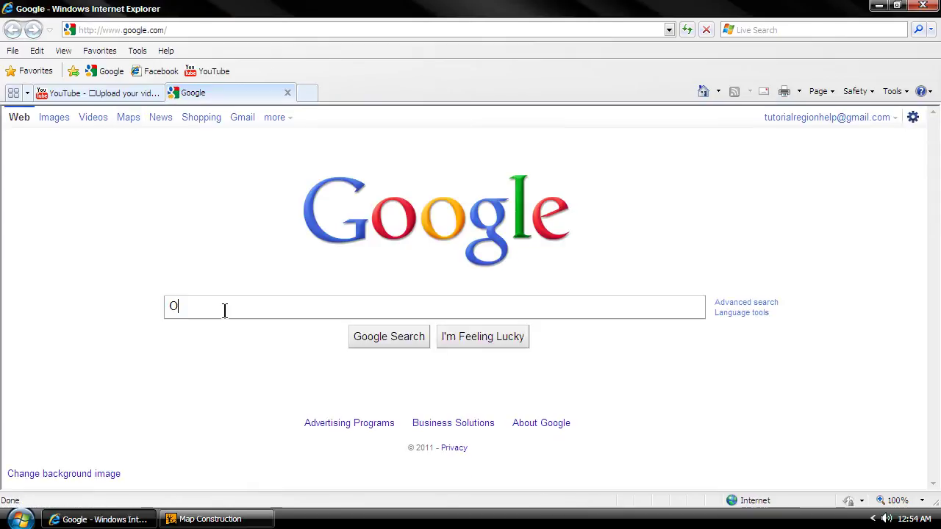
type("bject ID")
key("Return")
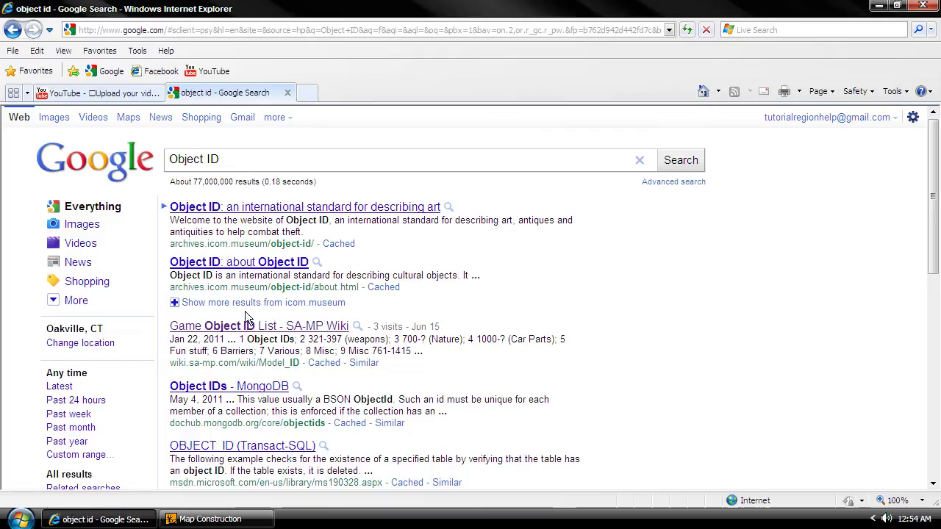
- Open the SA-MP Wiki's Game Object ID List in its own tab, close the search results and go to the Fun stuff section
right_click(248, 329)
left_click(316, 108)
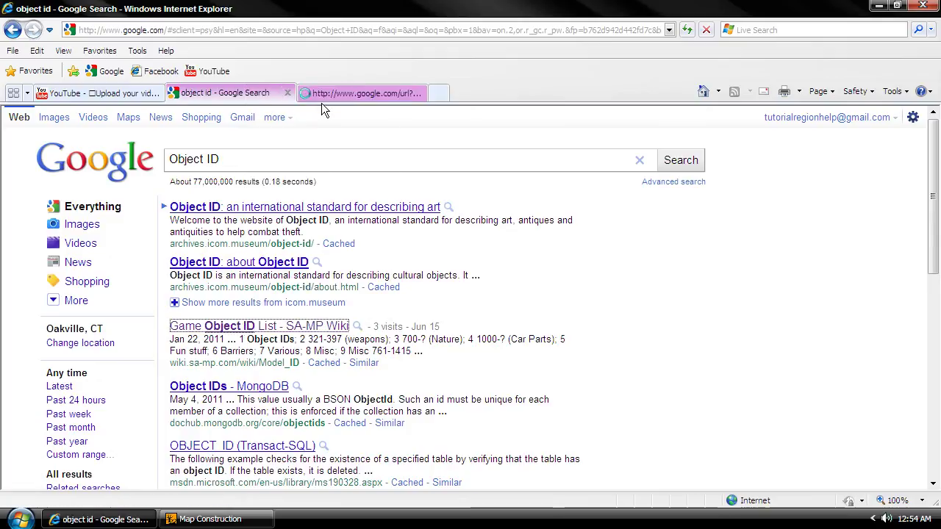
left_click(291, 93)
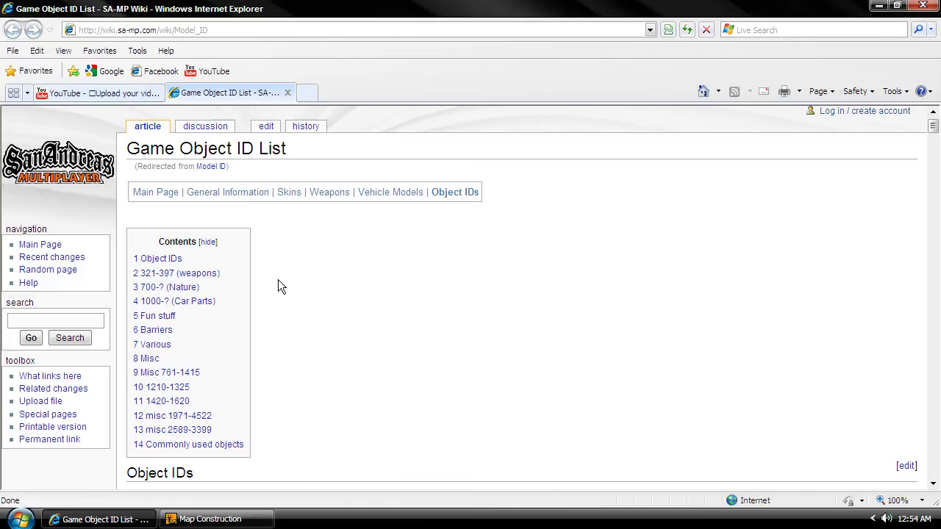
scroll(278, 286, "down", 5)
scroll(278, 286, "up", 4)
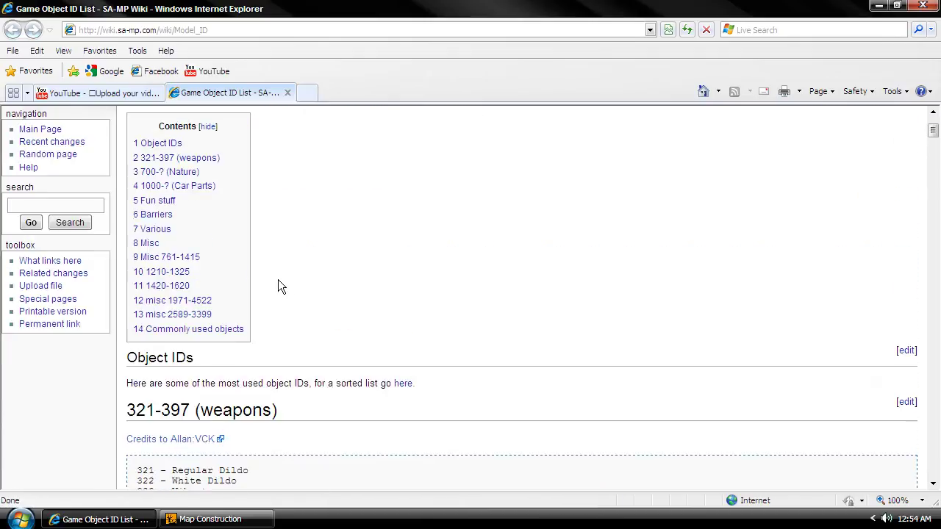
left_click(157, 200)
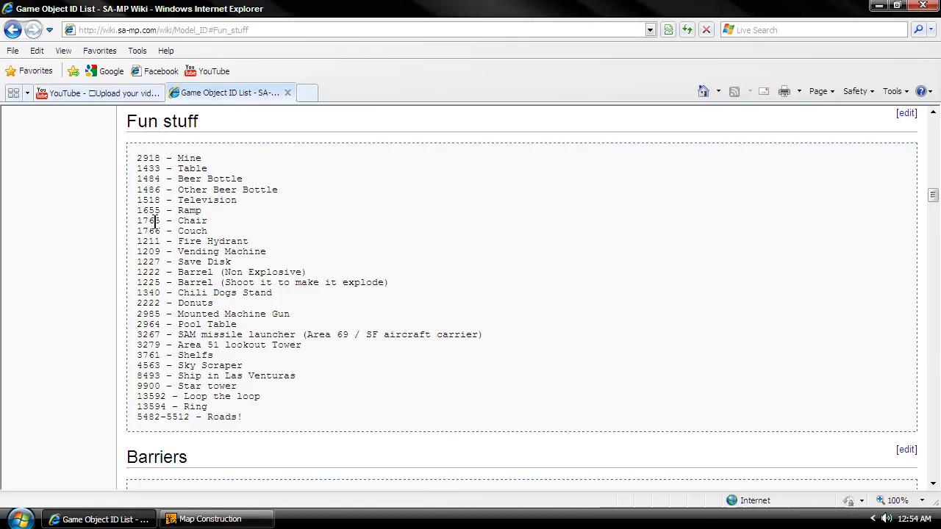
- Copy the Ramp object's ID 1655 from the Fun stuff list and switch back to Map Construction
left_click_drag(137, 210, 160, 212)
key("ctrl+c")
left_click(210, 518)
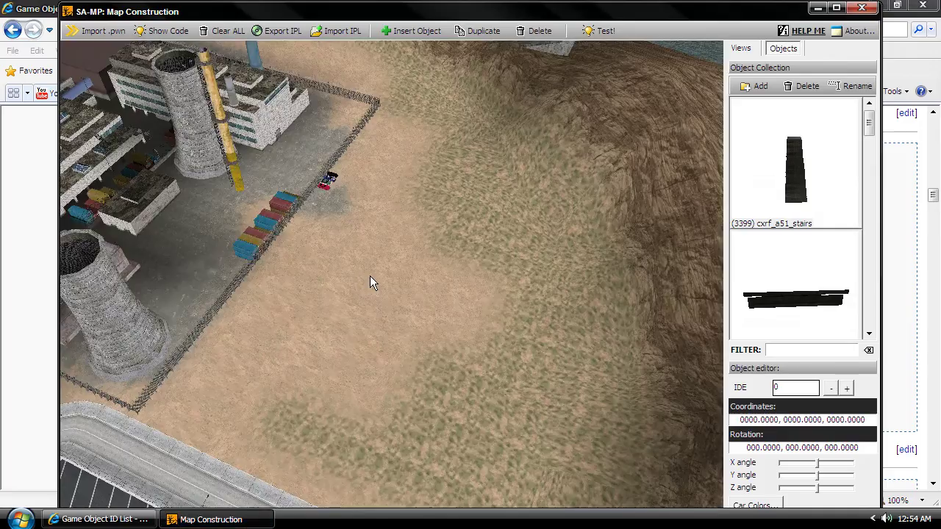
scroll(370, 276, "up", 3)
scroll(370, 275, "down", 4)
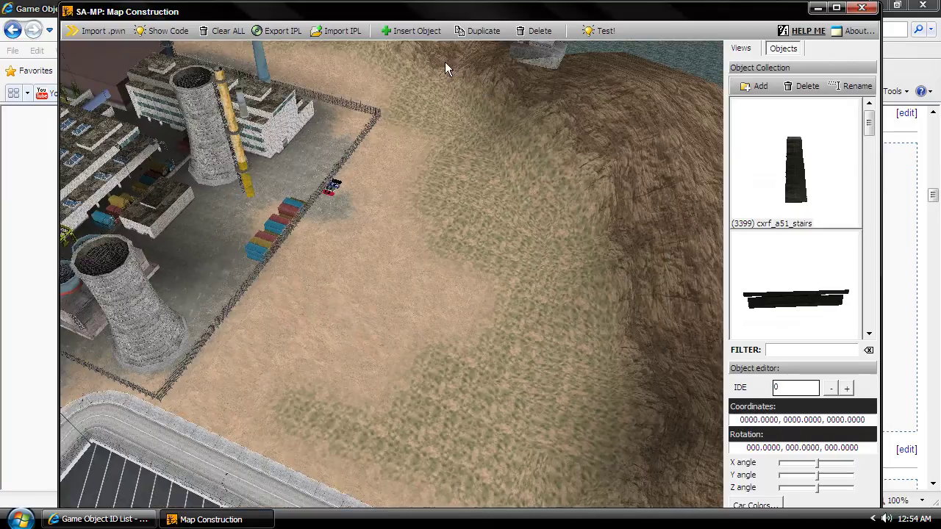
left_click(805, 388)
key("ctrl+v")
double_click(803, 386)
key("BackSpace")
- Add the ramp with IDE number 1655 to the object collection
left_click(757, 86)
left_click_drag(379, 306, 323, 308)
left_click(671, 308)
left_click(672, 340)
type("5001655")
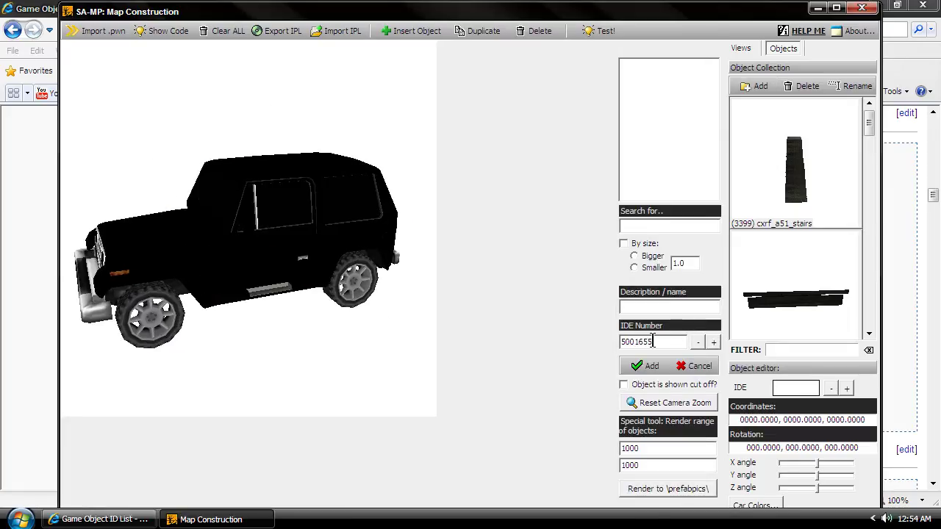
double_click(653, 342)
type("1655")
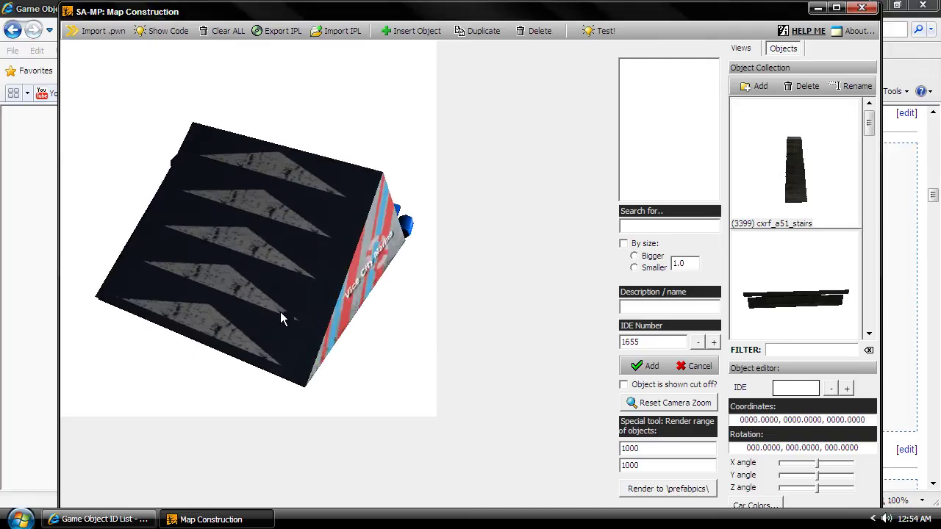
left_click(647, 366)
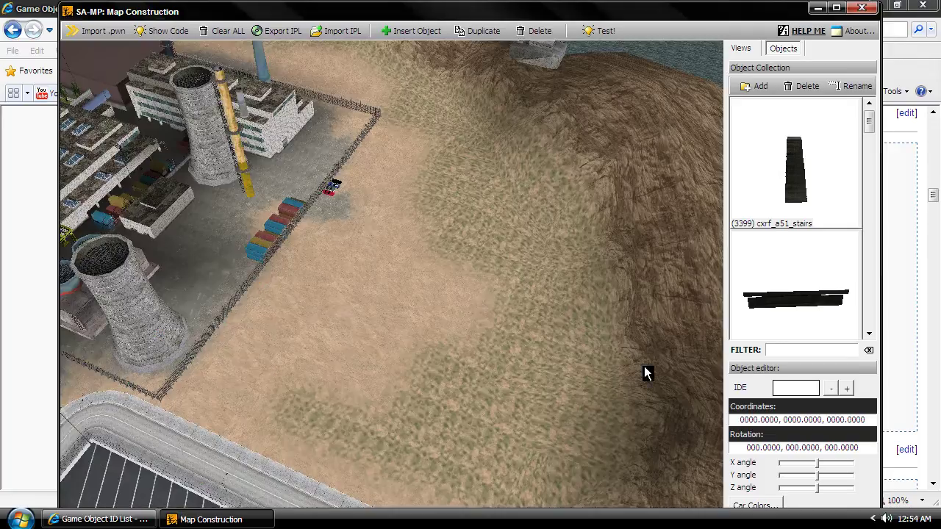
- Insert the ramp with IDE number 1655 on the sand outside the fence and position it at about 2808, 2760
scroll(364, 220, "up", 3)
scroll(365, 220, "up", 2)
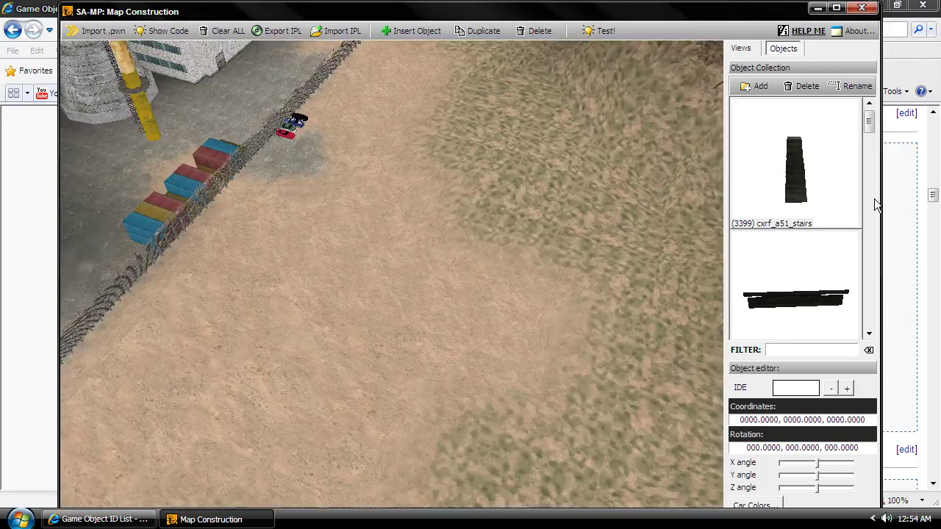
left_click(494, 240)
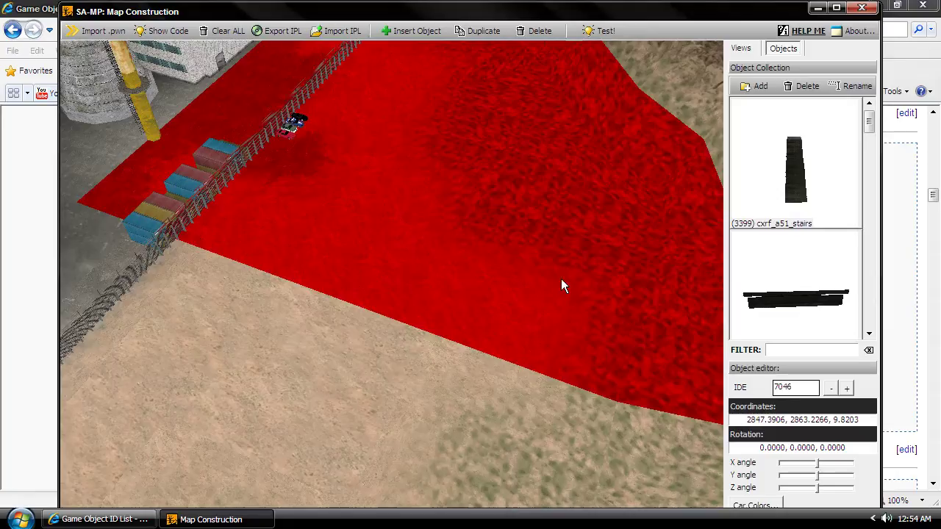
left_click_drag(873, 131, 869, 316)
left_click(807, 193)
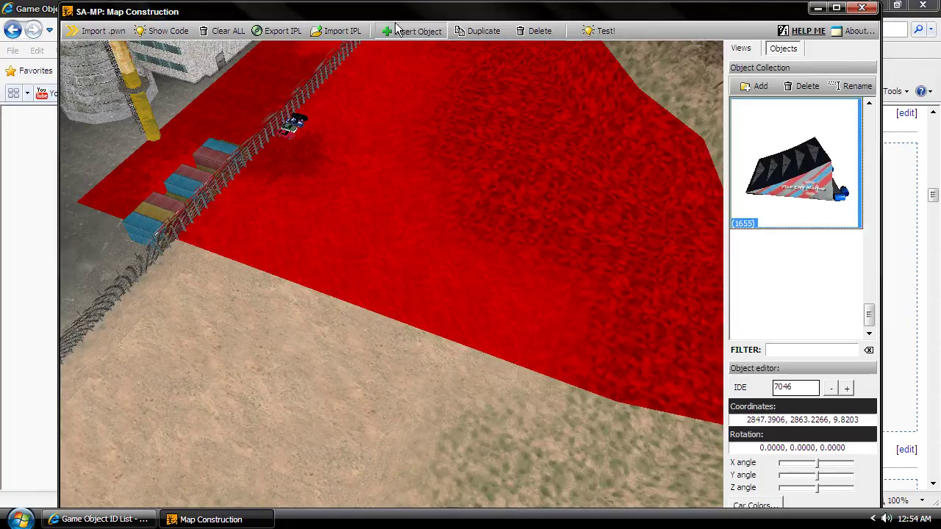
left_click(411, 30)
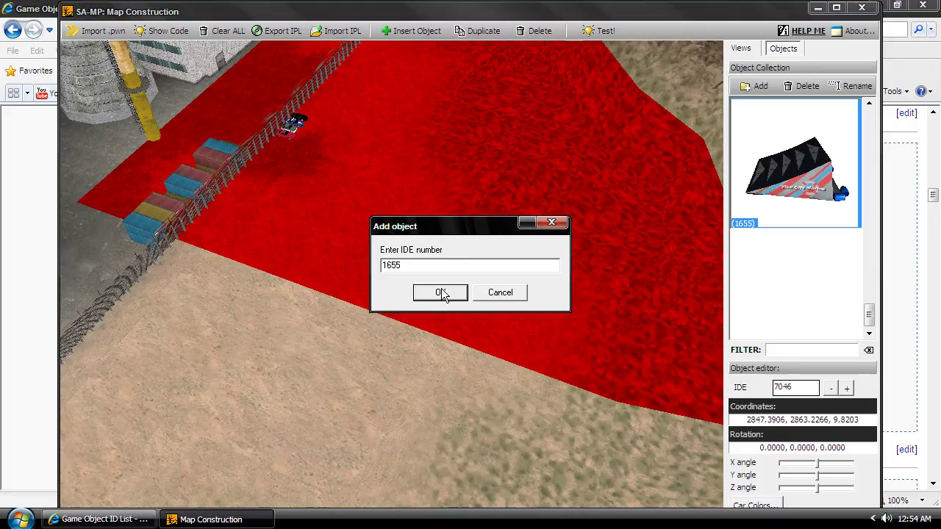
left_click(441, 293)
scroll(444, 279, "up", 3)
left_click_drag(455, 272, 489, 229)
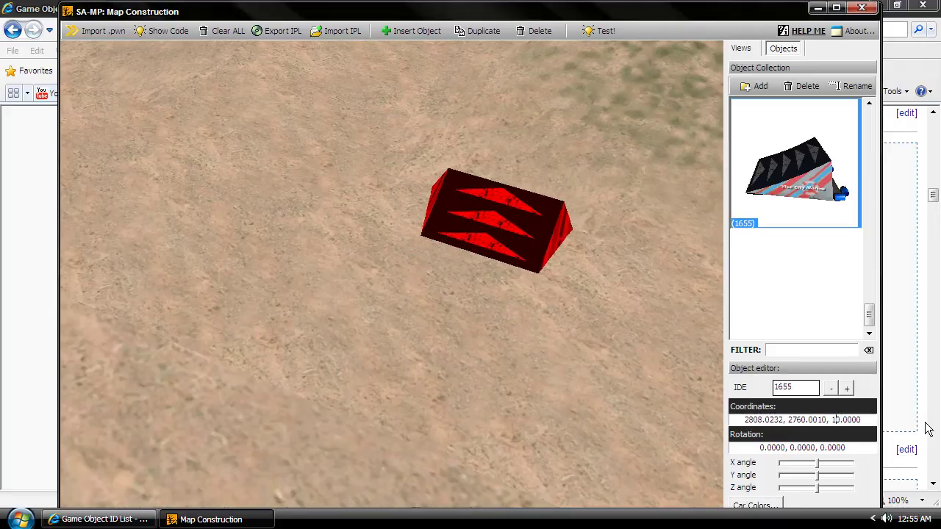
- Set the ramp's Z coordinate to 11.0000 and check from ground level how it sits on the sand
key("Delete")
type("2")
key("BackSpace")
type("3")
key("BackSpace")
type("4")
key("BackSpace")
type("1")
right_click_drag(691, 294, 588, 213)
right_click_drag(624, 242, 482, 183)
scroll(609, 227, "up", 2)
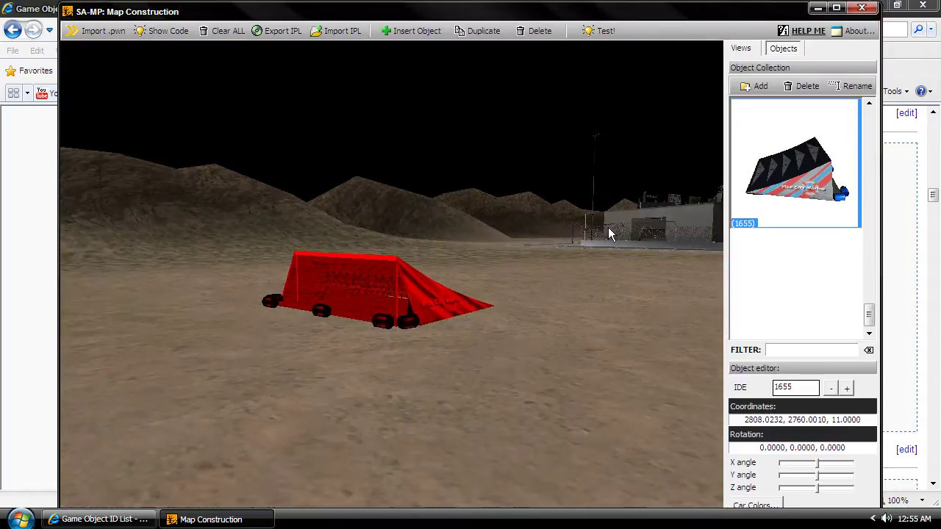
scroll(609, 227, "up", 1)
right_click_drag(445, 304, 451, 339)
scroll(456, 324, "up", 2)
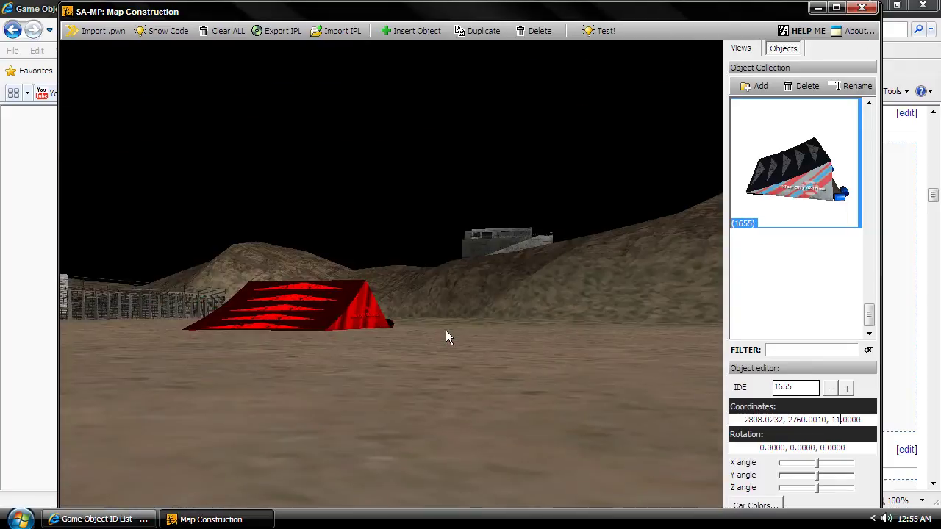
scroll(446, 330, "up", 2)
- Rotate the ramp about its Z axis to -91 degrees, checking its orientation from several sides
mouse_move(818, 487)
left_mouse_down()
mouse_move(792, 484)
mouse_move(808, 480)
left_mouse_up()
scroll(551, 394, "down", 3)
right_click_drag(519, 347, 429, 277)
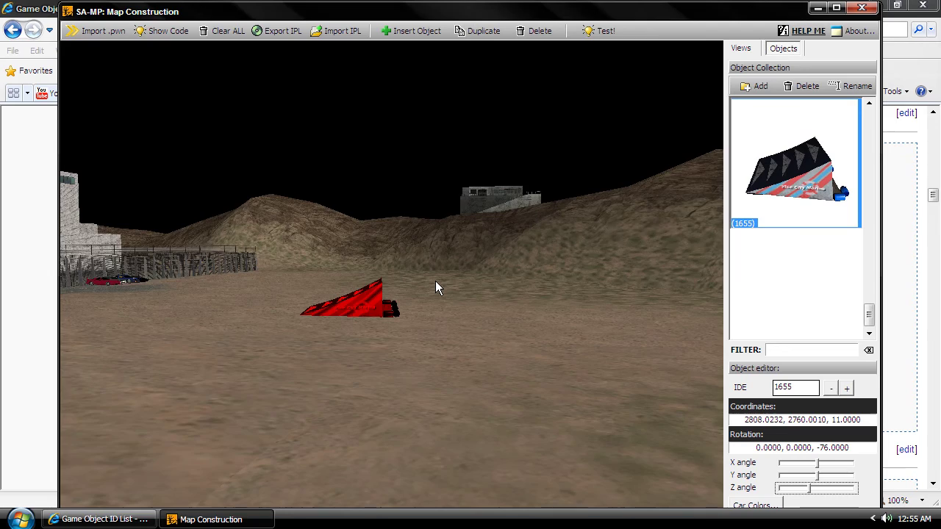
scroll(441, 279, "up", 3)
right_click_drag(440, 280, 609, 317)
scroll(440, 278, "down", 3)
scroll(440, 278, "down", 2)
scroll(438, 278, "up", 2)
scroll(469, 287, "up", 2)
scroll(609, 317, "up", 2)
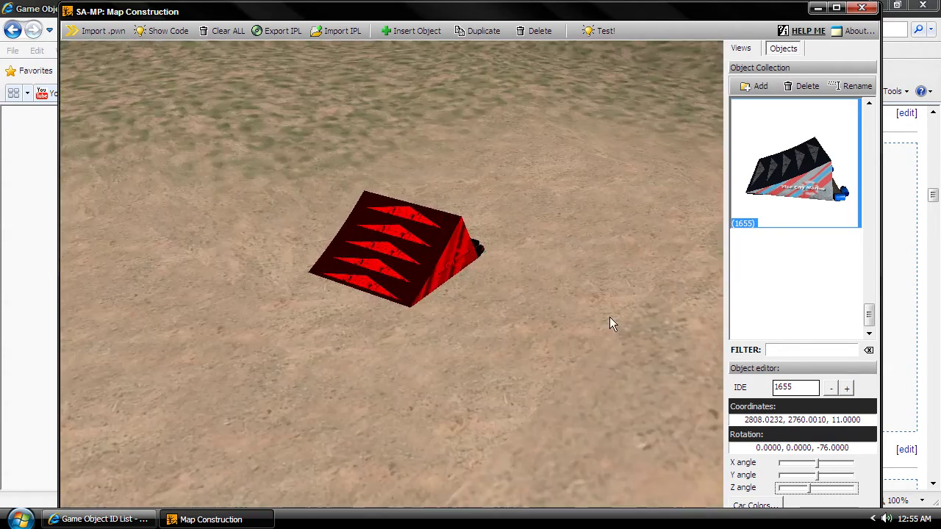
left_click_drag(809, 487, 807, 486)
scroll(411, 195, "down", 2)
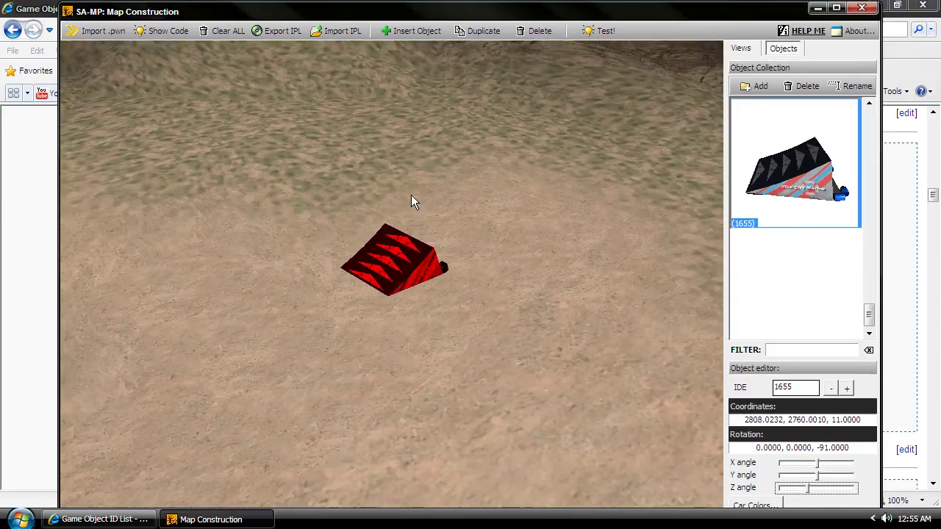
- Duplicate the ramp and copy its coordinates 2808.0232, 2760.0010, 11.0000
left_click(473, 32)
right_click_drag(462, 247, 319, 241)
scroll(322, 242, "up", 2)
scroll(332, 244, "up", 2)
key("w")
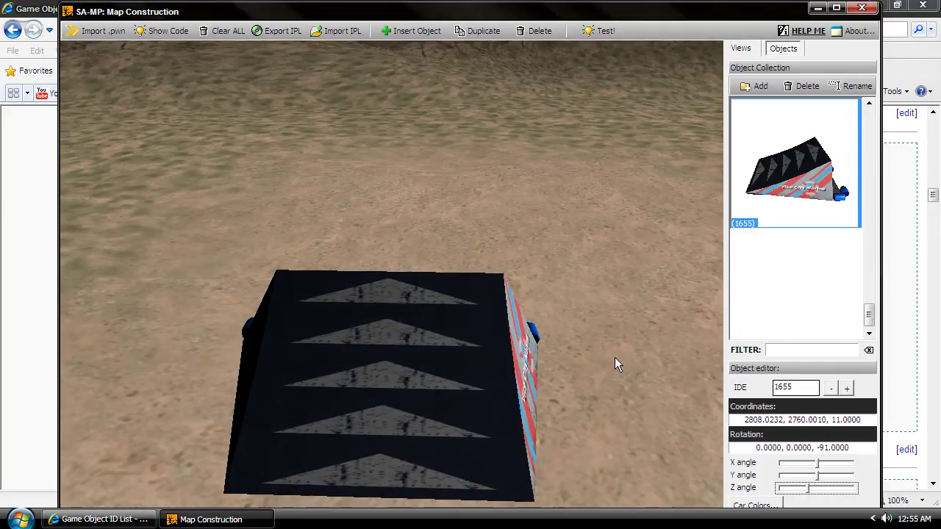
left_click_drag(866, 419, 730, 423)
key("ctrl+c")
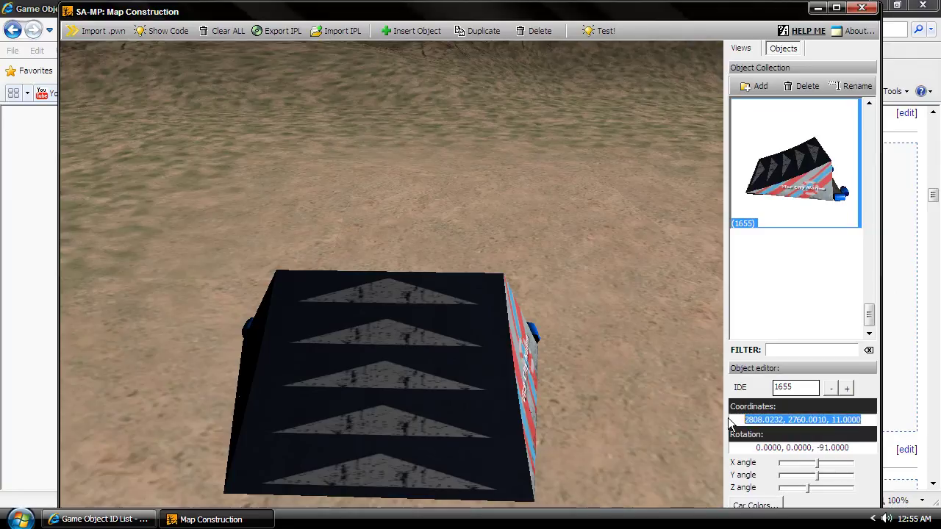
- Try moving the duplicated ramp forward behind the original, to about 2815.92, 2759.84
left_click(414, 383)
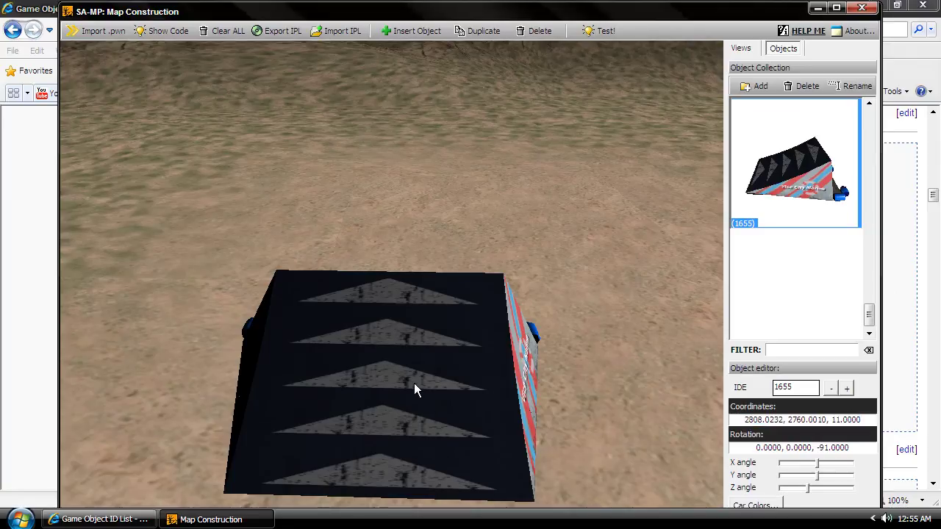
right_click_drag(564, 377, 532, 362)
key("Up")
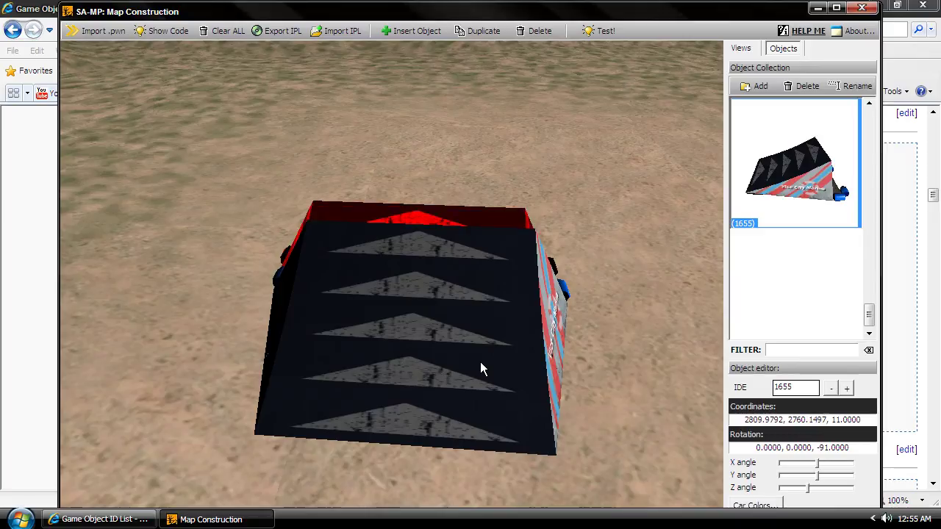
key("Up")
key("Right")
key("Left")
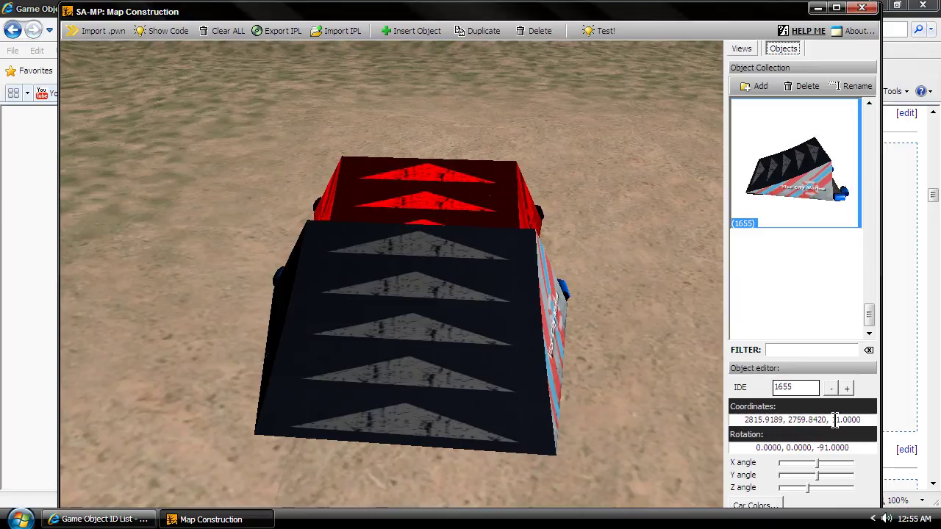
- Overwrite the duplicated ramp's coordinates with the original position 2808.0232, 2760.0010
left_click_drag(872, 419, 762, 420)
key("ctrl+v")
key("ctrl+a")
key("ctrl+v")
left_click_drag(862, 419, 722, 422)
key("ctrl+c")
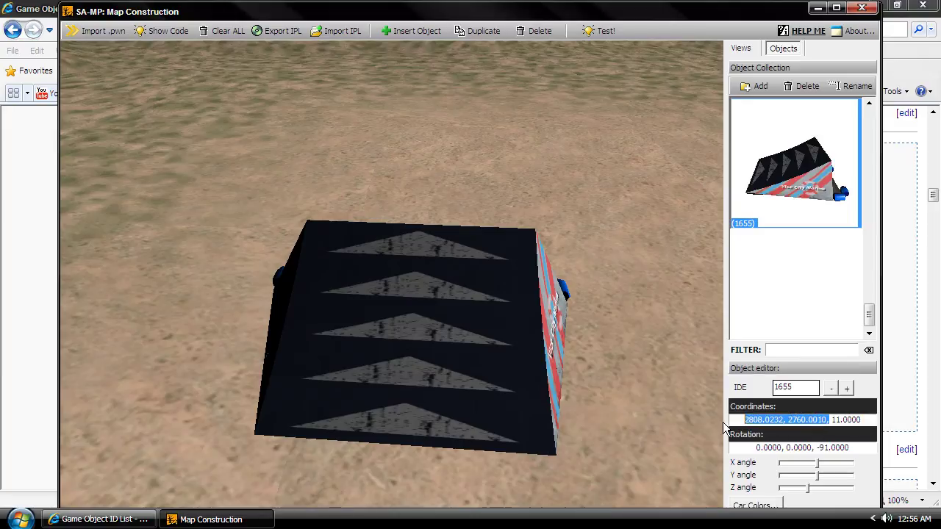
key("Delete")
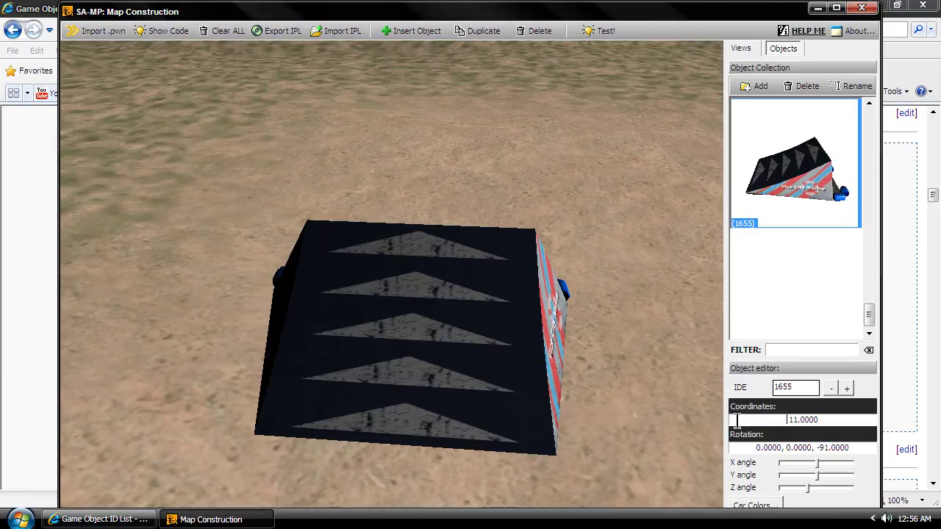
double_click(837, 419)
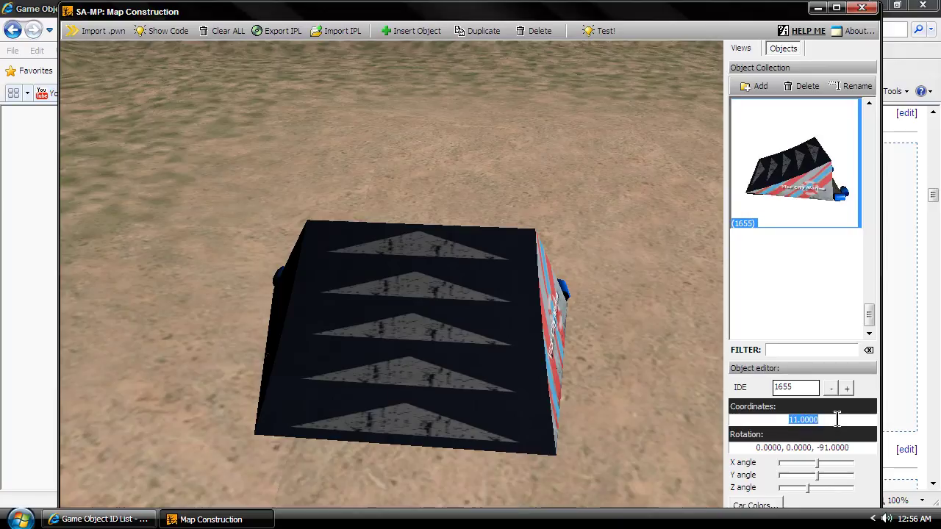
key("Delete")
key("ctrl+v")
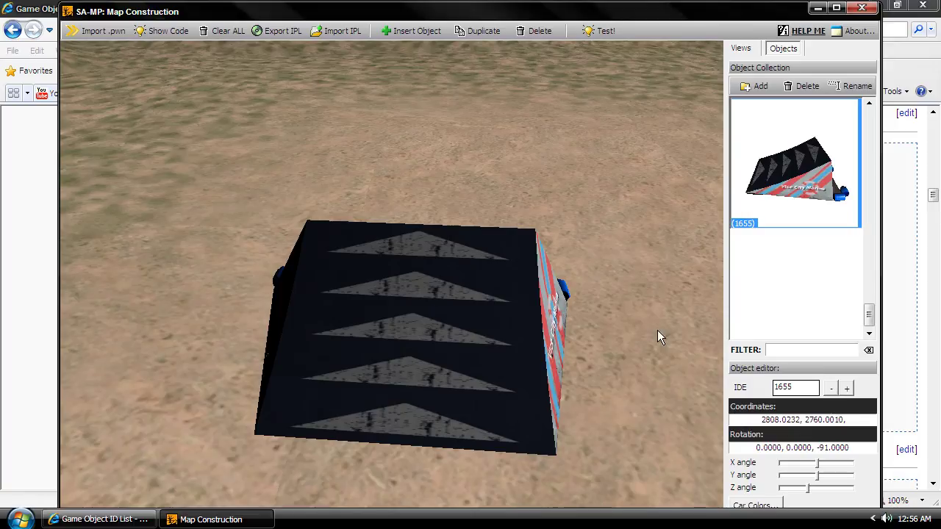
- Move the duplicated ramp behind the original to about 2814.23, 2760.47 and set its Z coordinate to 14.0000
left_click(431, 305)
key("Up")
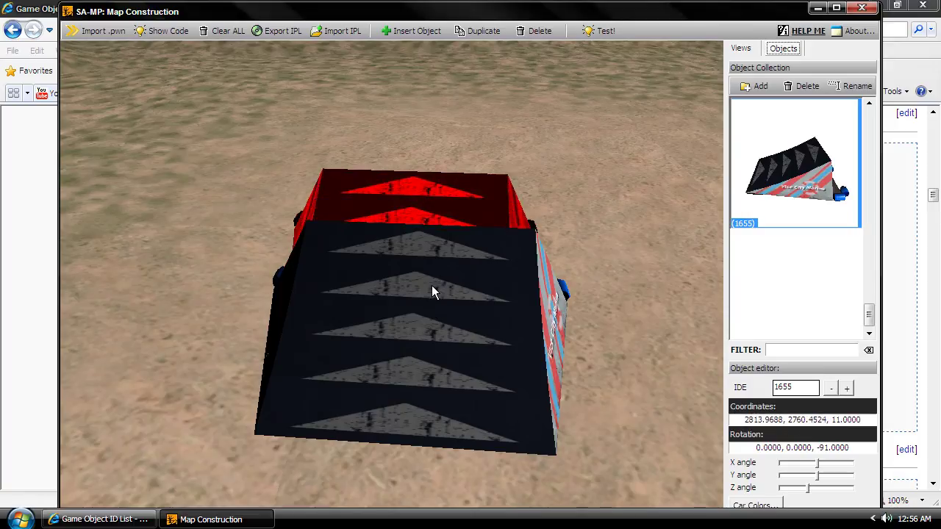
left_click_drag(864, 420, 833, 419)
key("Left")
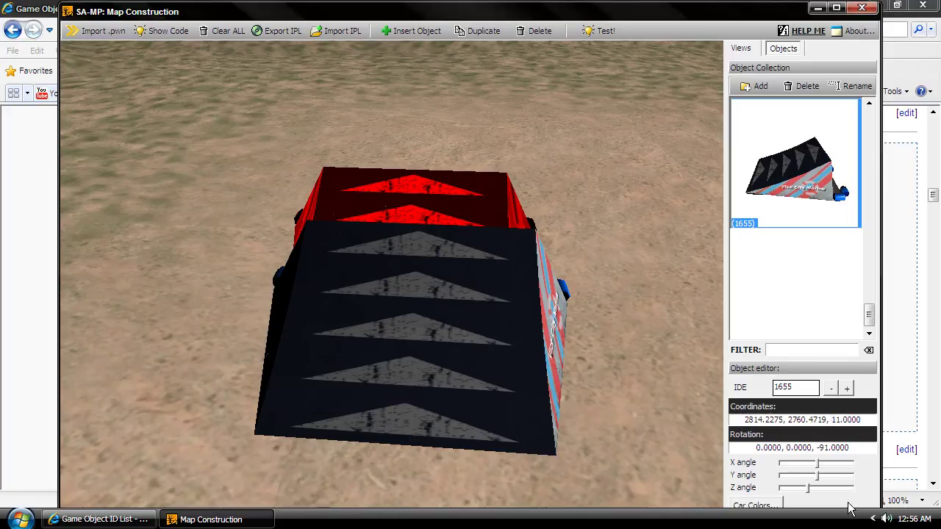
key("BackSpace")
type("4")
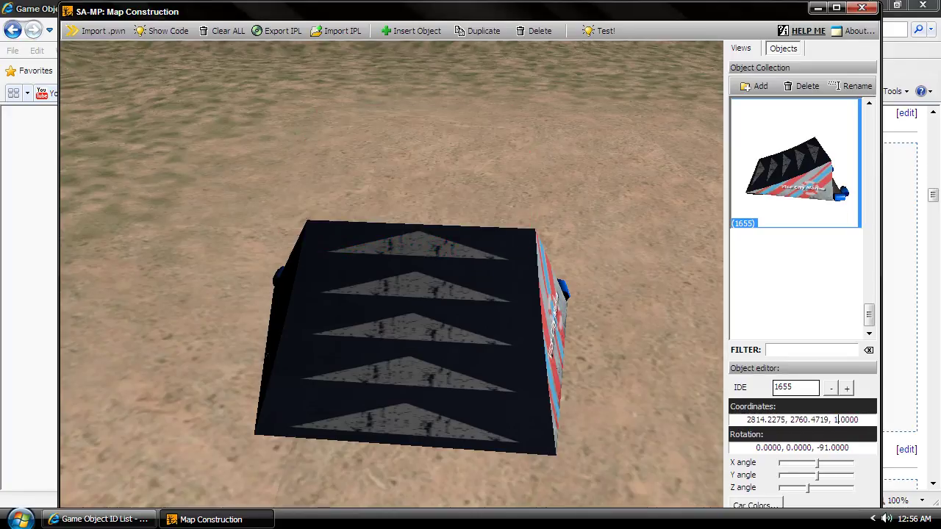
key("BackSpace")
type("4")
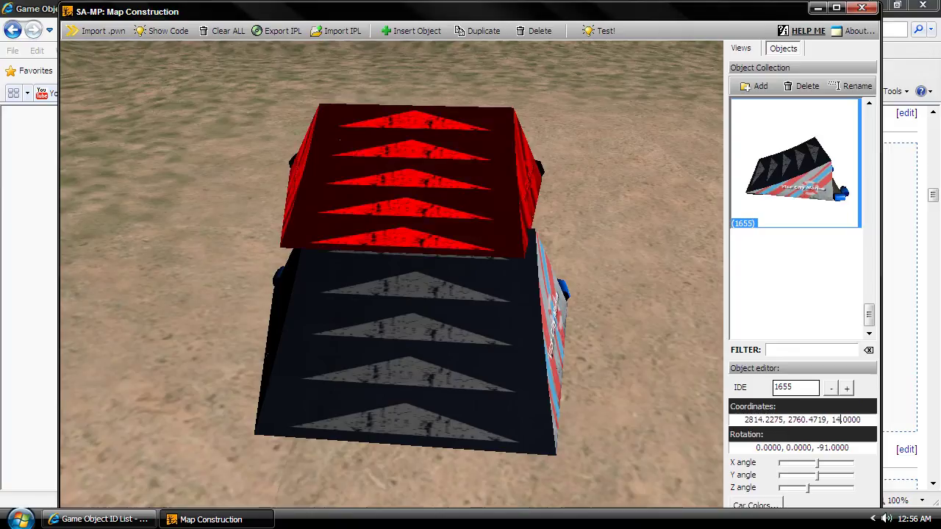
- Shift the raised ramp back to about 2815.37, 2759.98 and check its alignment with the lower ramp from the side
left_click(482, 211)
left_click_drag(482, 212, 492, 191)
right_click_drag(528, 202, 580, 206)
scroll(602, 223, "up", 2)
scroll(595, 232, "down", 3)
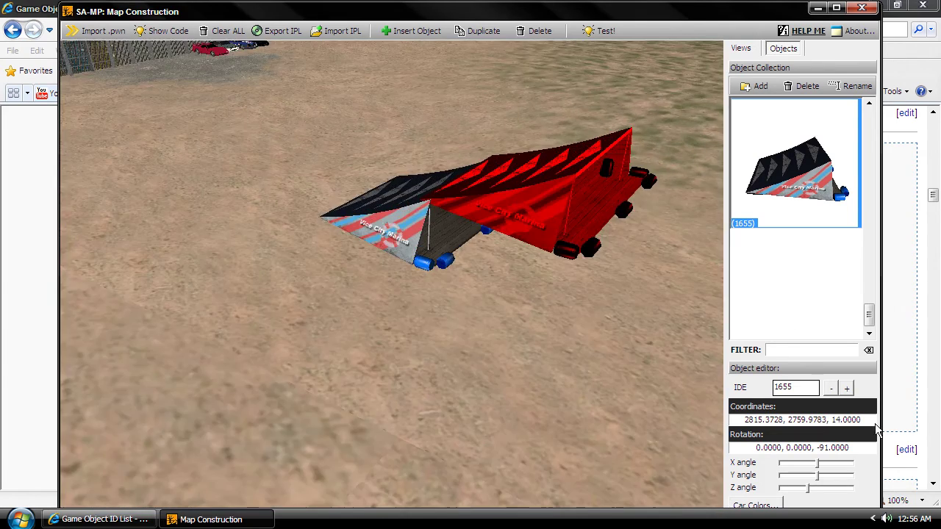
- Tilt the raised ramp to 5 degrees about its X axis and nudge it into line with the lower ramp
left_click_drag(819, 465, 817, 463)
right_click_drag(594, 288, 454, 222)
key("Left")
key("Right")
key("Up")
key("Down")
key("Left")
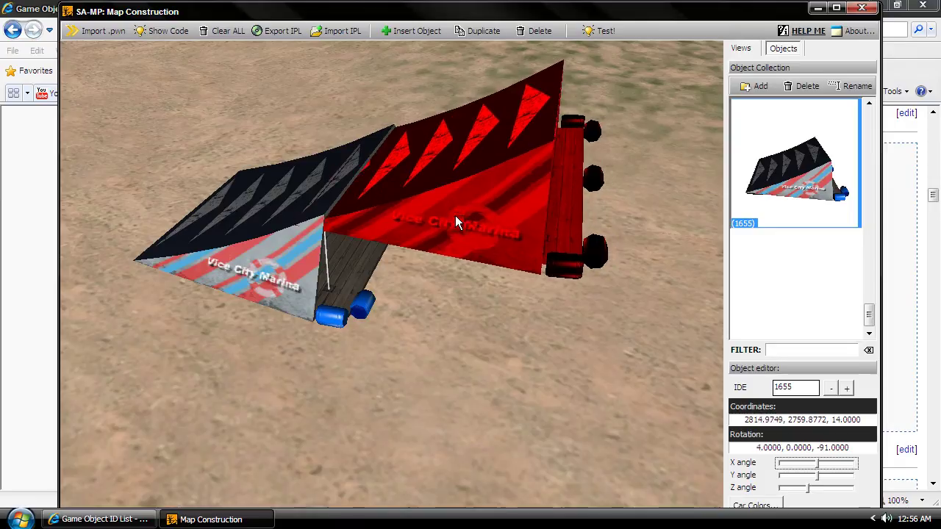
key("Right")
- Set the raised ramp's Z coordinate to 14.5
left_click(867, 419)
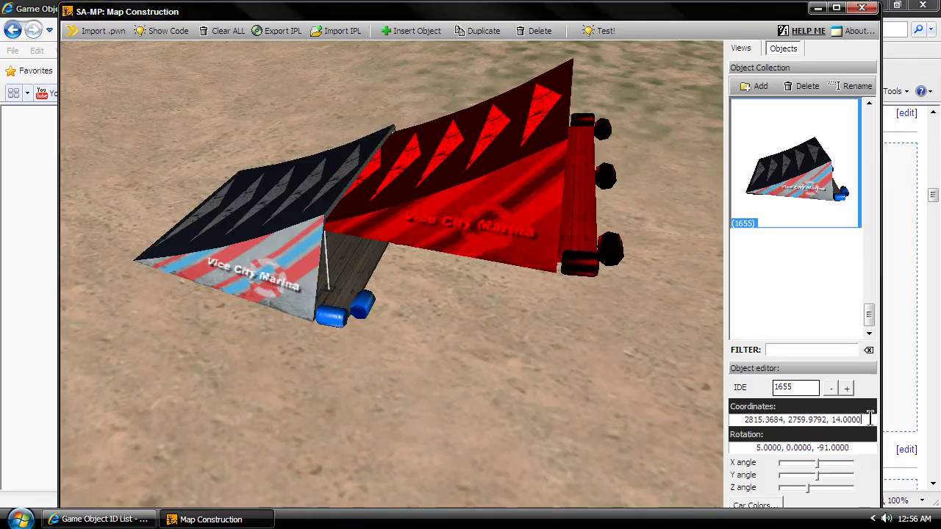
key("BackSpace")
key("BackSpace")
key("BackSpace")
type("5")
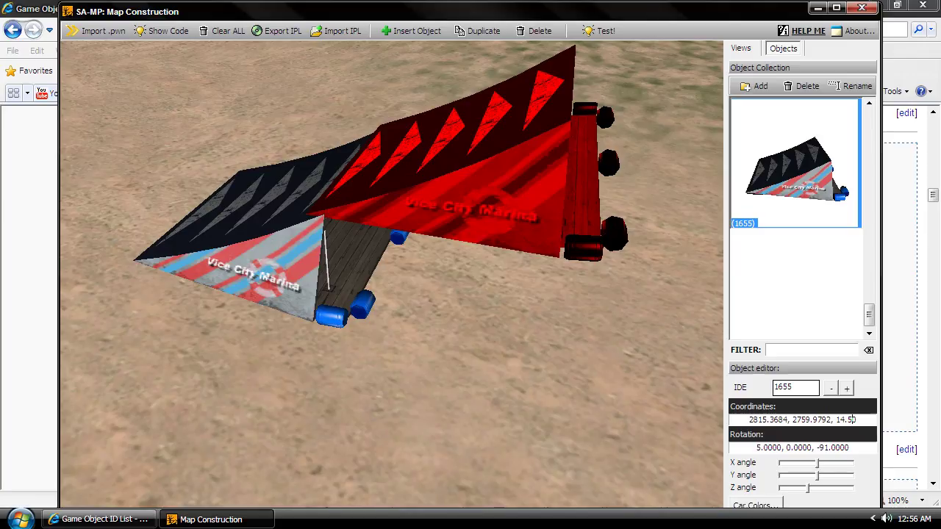
- Minimize Internet Explorer and inspect the map in the test game, running past the stacked ramps to the parked cars
key("alt+Tab")
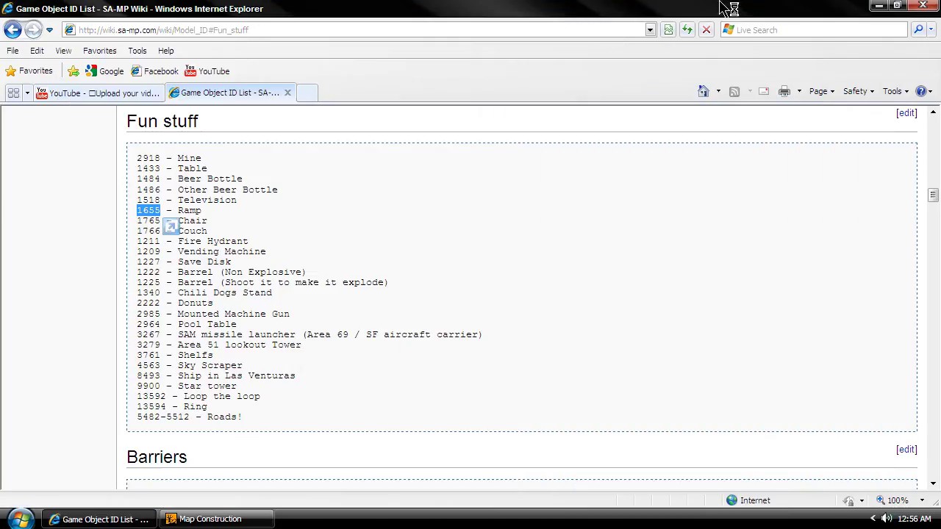
left_click(878, 6)
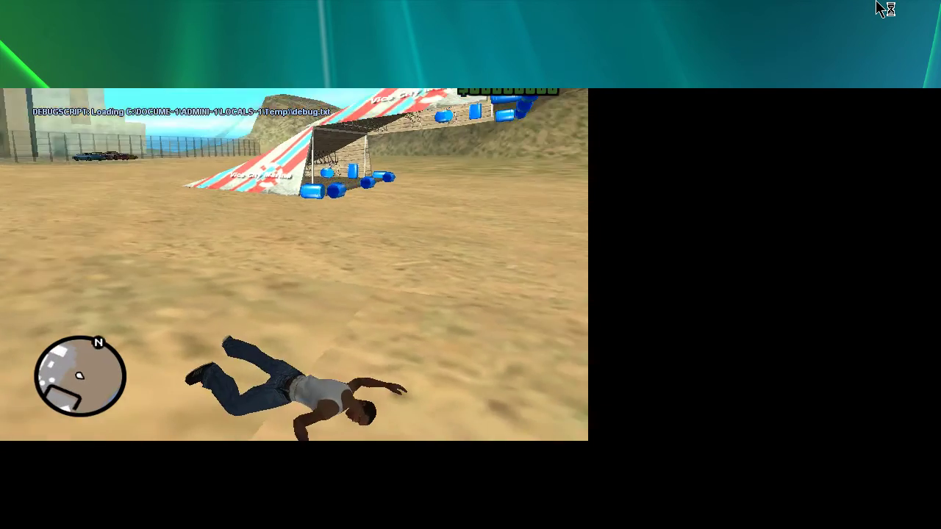
key("w")
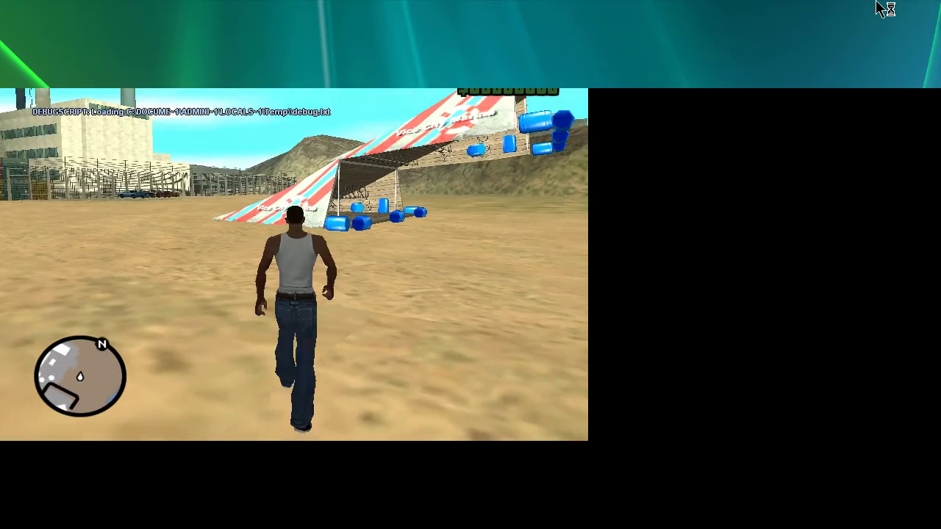
key("w")
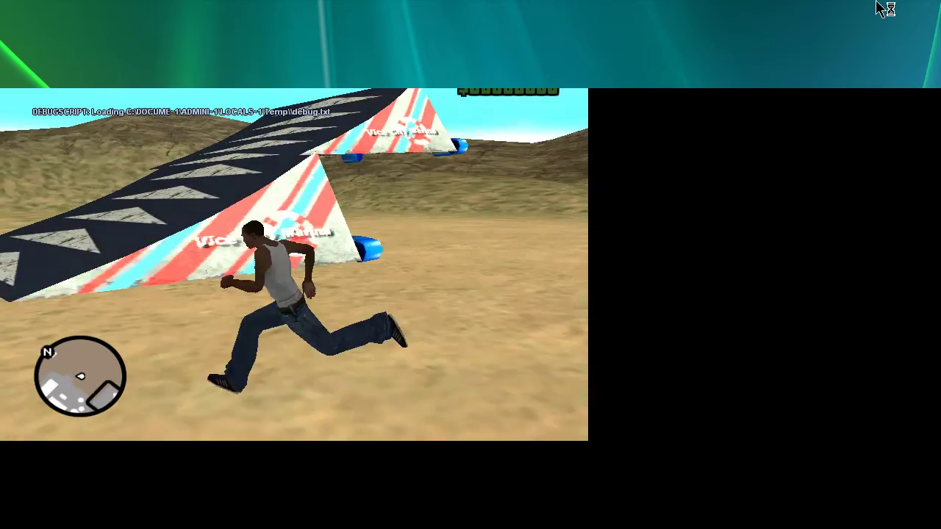
key("w")
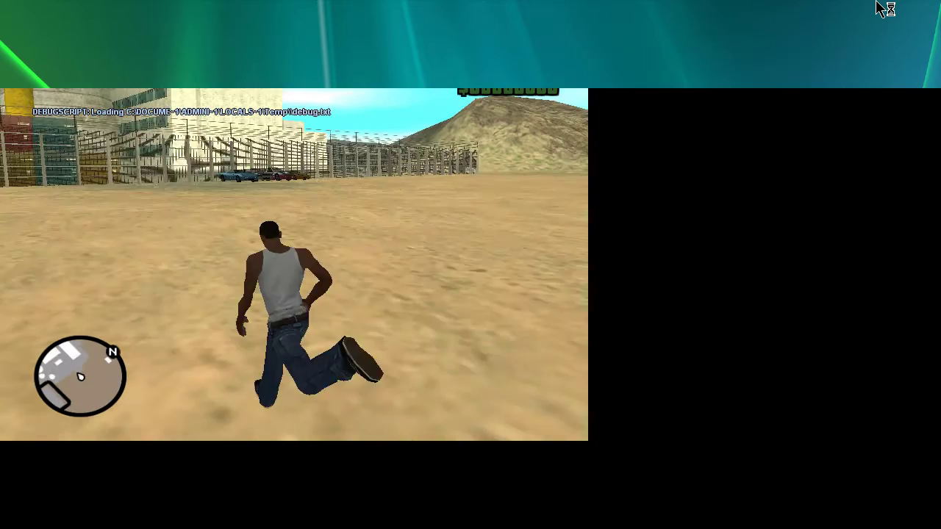
key("w")
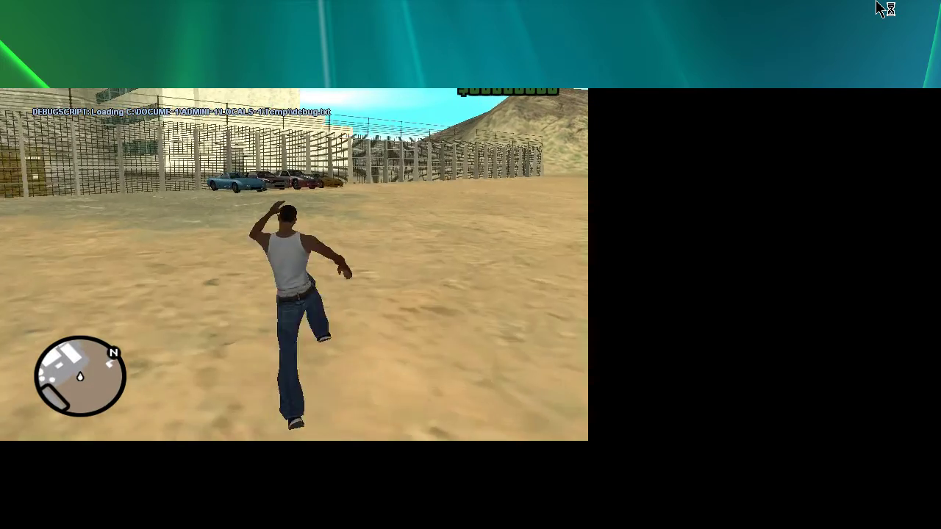
key("w")
key("shift")
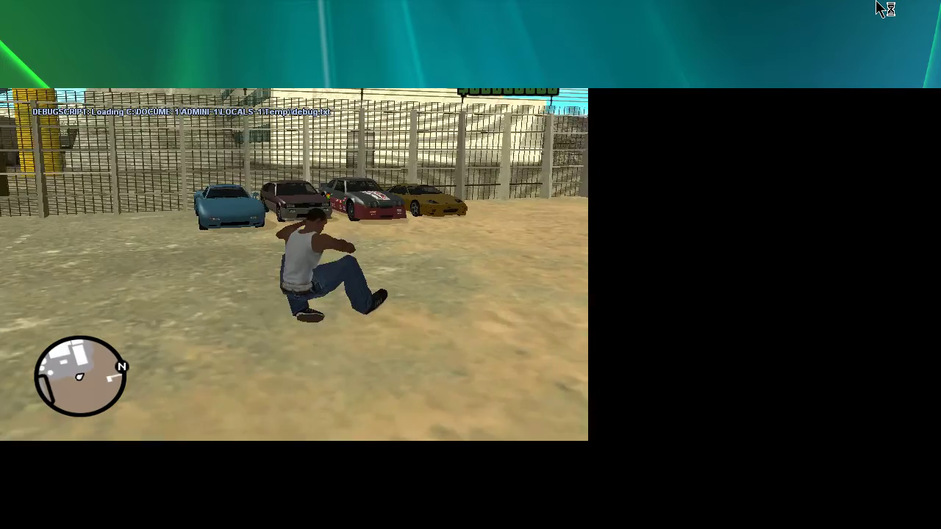
key("w")
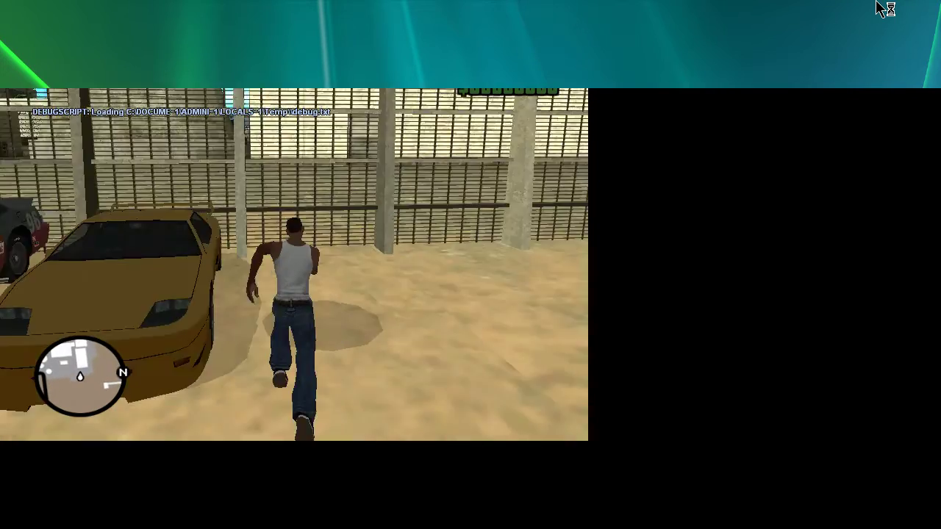